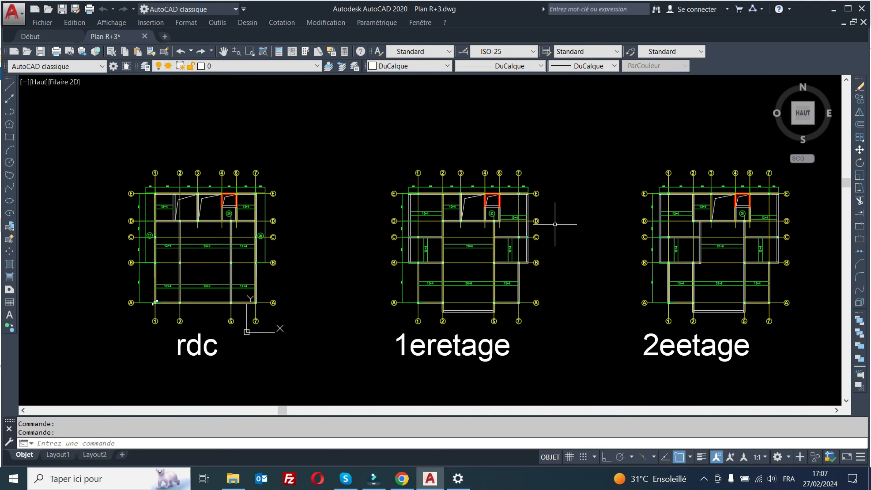
- Examine the rdc, 1eretage and 2eetage plans, including the column dimensions at the intersection of axes A and 1
{"action": "scroll", "coordinate": [480, 202], "scroll_direction": "down", "scroll_amount": 2}
{"action": "middle_click_drag", "start_coordinate": [521, 211], "coordinate": [483, 224]}
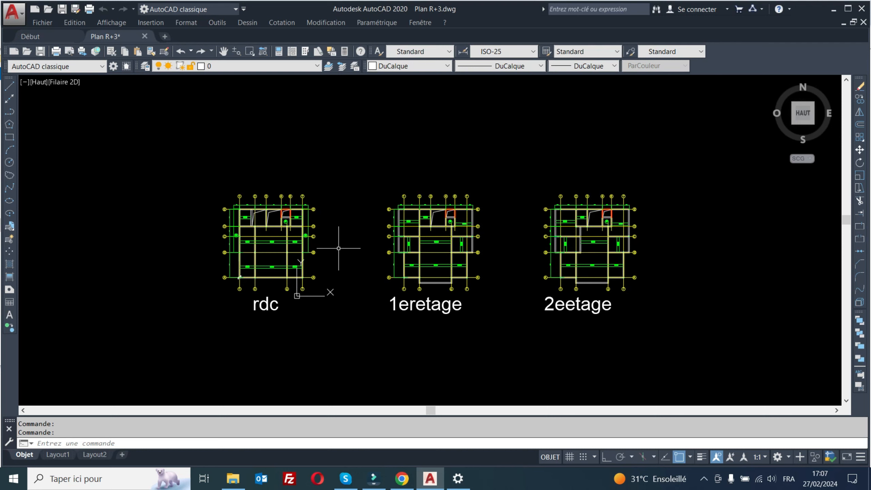
{"action": "scroll", "coordinate": [321, 257], "scroll_direction": "up", "scroll_amount": 2}
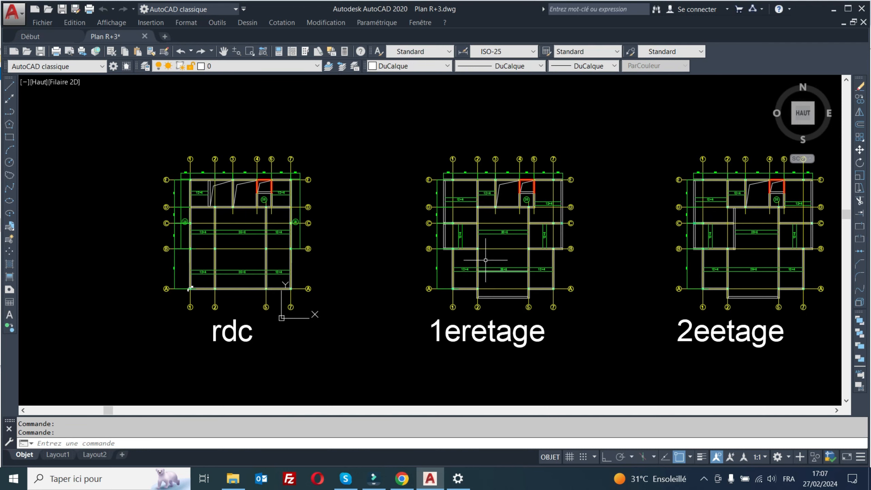
{"action": "middle_click_drag", "start_coordinate": [526, 249], "coordinate": [471, 266]}
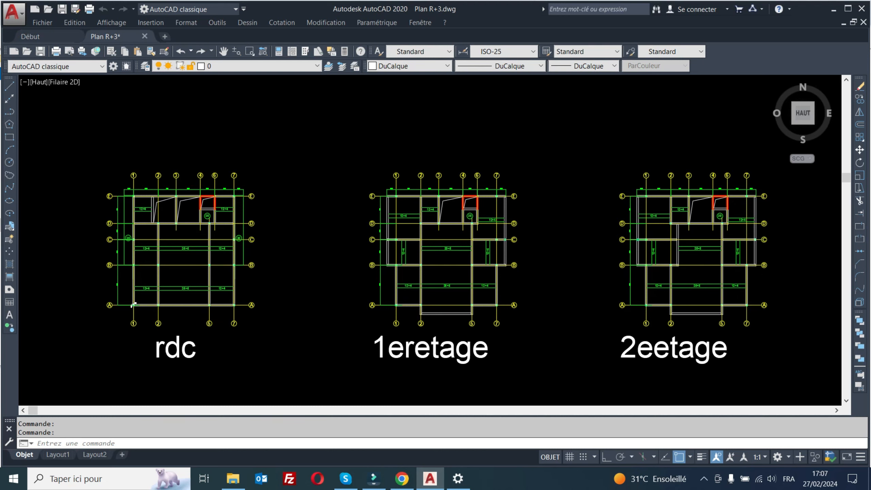
{"action": "scroll", "coordinate": [103, 306], "scroll_direction": "up", "scroll_amount": 4}
{"action": "scroll", "coordinate": [172, 303], "scroll_direction": "up", "scroll_amount": 8}
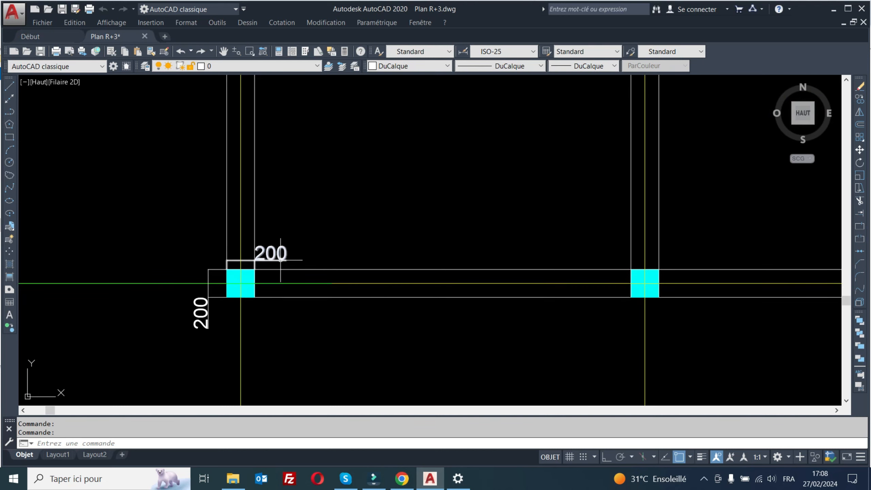
{"action": "scroll", "coordinate": [271, 265], "scroll_direction": "down", "scroll_amount": 7}
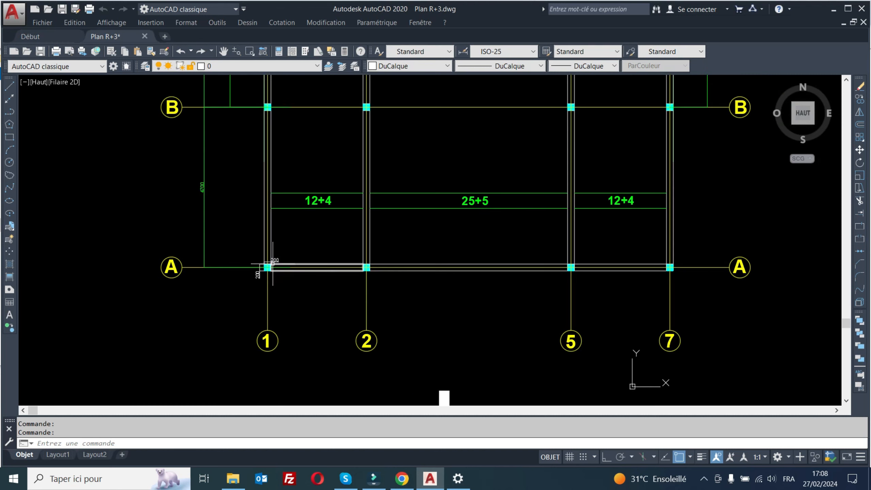
{"action": "scroll", "coordinate": [265, 271], "scroll_direction": "down", "scroll_amount": 6}
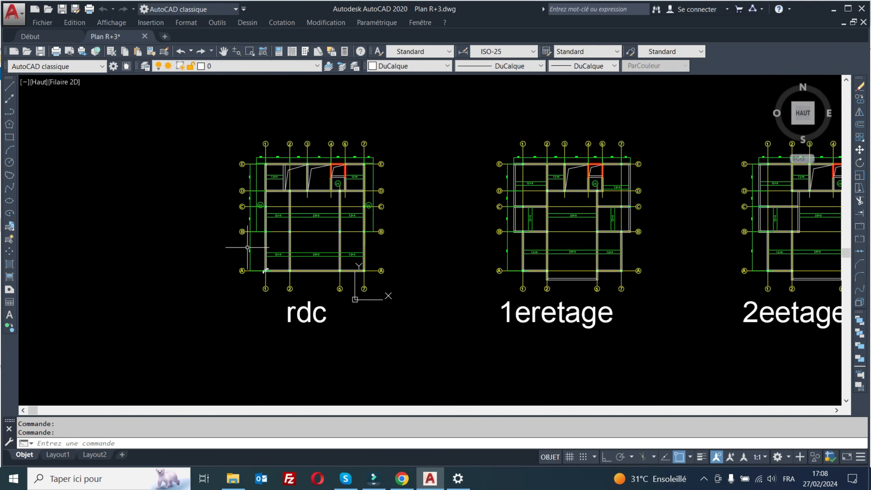
{"action": "scroll", "coordinate": [247, 250], "scroll_direction": "down", "scroll_amount": 4}
{"action": "scroll", "coordinate": [248, 249], "scroll_direction": "up", "scroll_amount": 2}
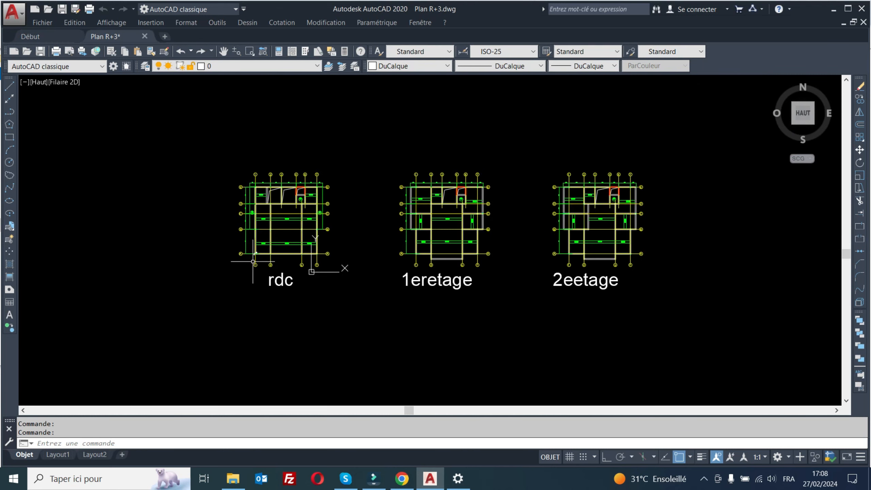
{"action": "scroll", "coordinate": [261, 237], "scroll_direction": "up", "scroll_amount": 2}
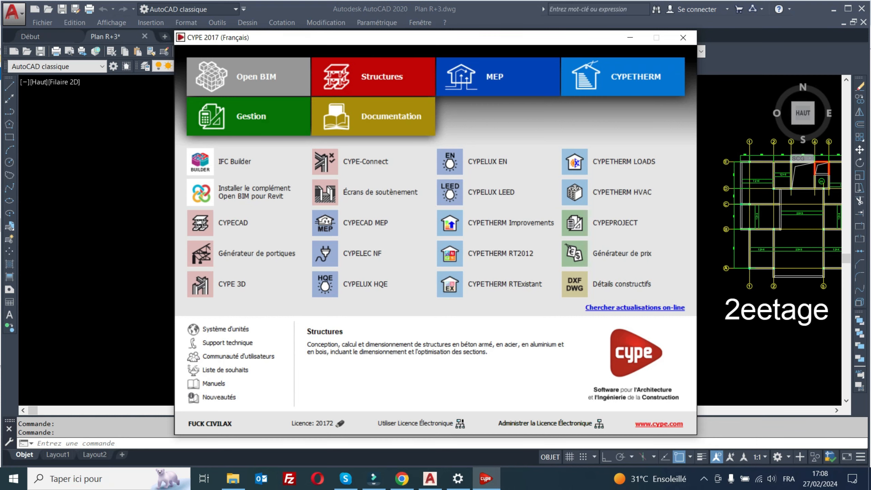
- Switch to CYPECAD and create an empty project named "Importation de fond de plan" with the default general data and limit states
{"action": "left_click", "coordinate": [373, 76]}
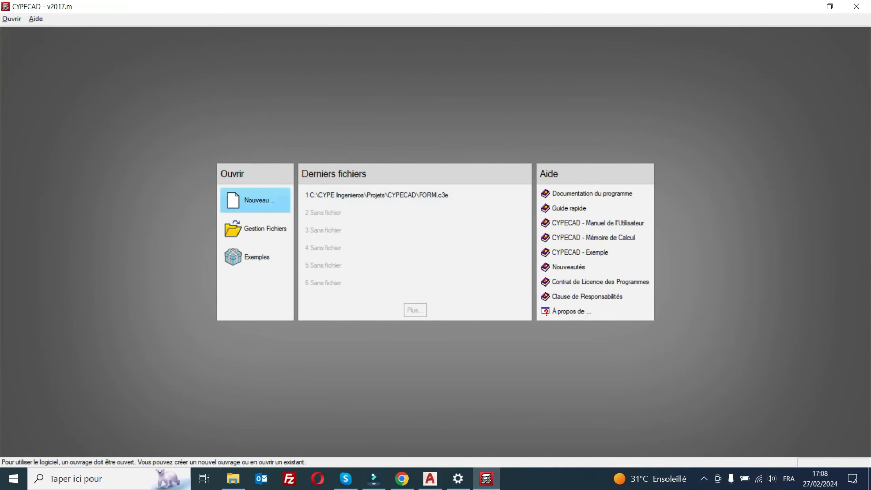
{"action": "left_click", "coordinate": [267, 205]}
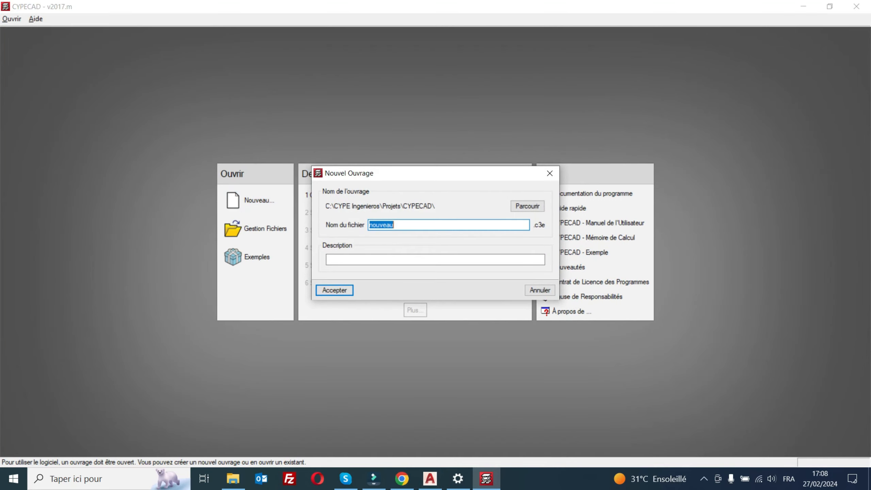
{"action": "type", "text": "Import"}
{"action": "key", "text": "Return"}
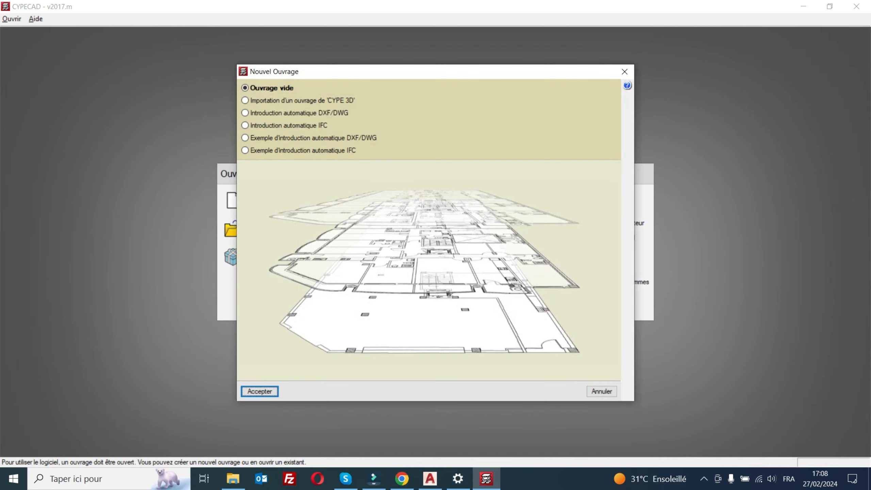
{"action": "key", "text": "Return"}
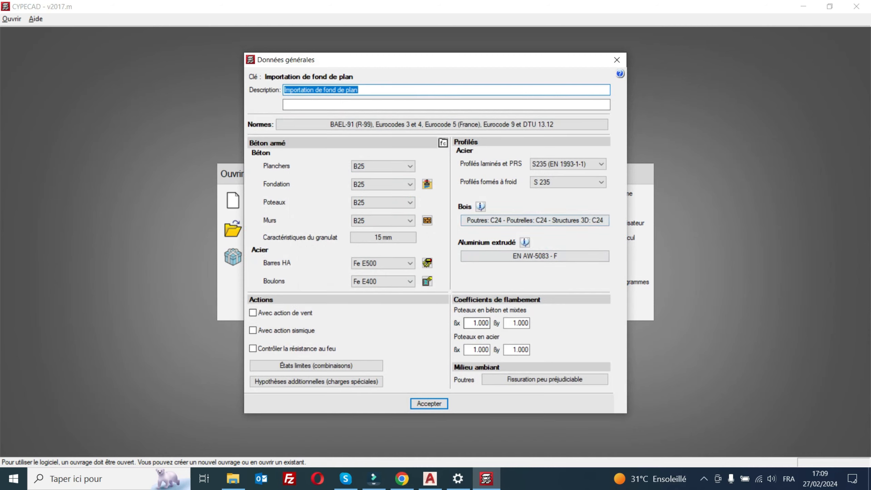
{"action": "key", "text": "Return"}
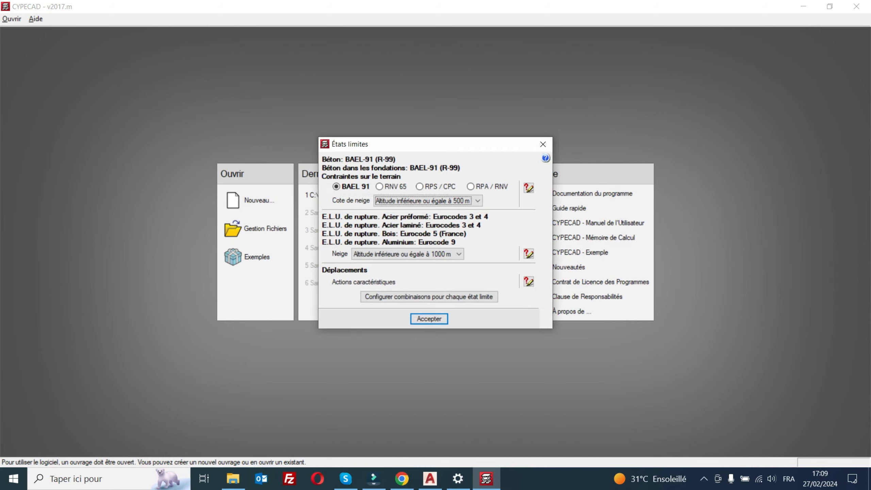
{"action": "key", "text": "Return"}
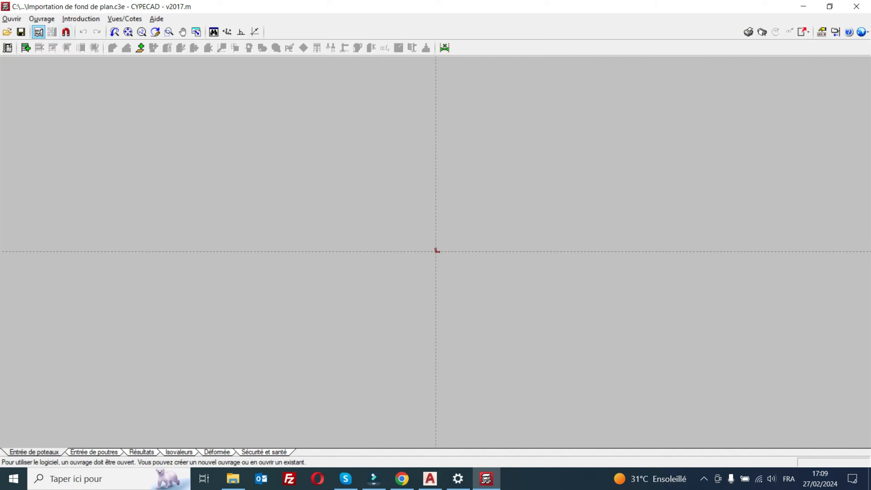
- Start inserting new levels as free levels (Libres) and set their number to 3
{"action": "left_click", "coordinate": [81, 19]}
{"action": "left_click", "coordinate": [111, 32]}
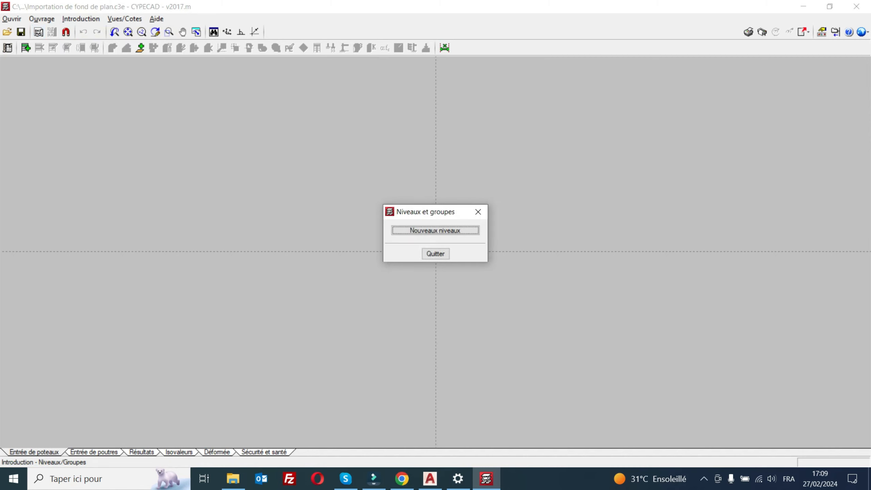
{"action": "left_click", "coordinate": [436, 230]}
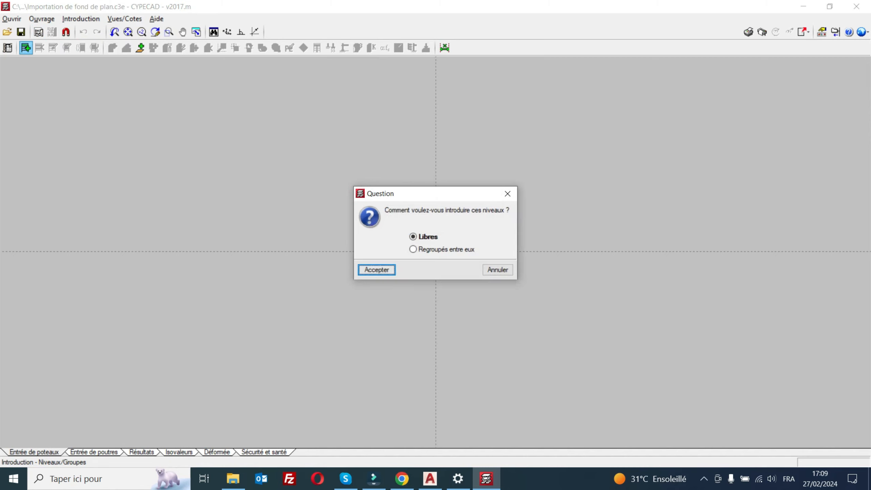
{"action": "key", "text": "Return"}
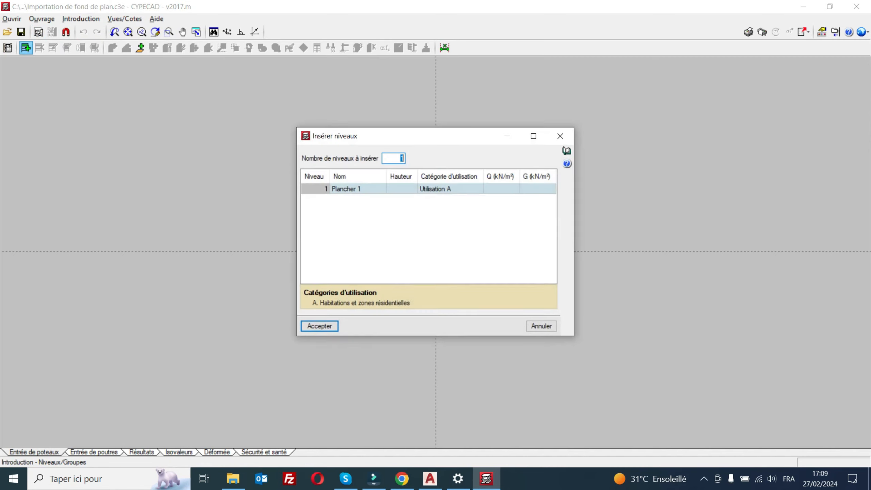
{"action": "type", "text": "3"}
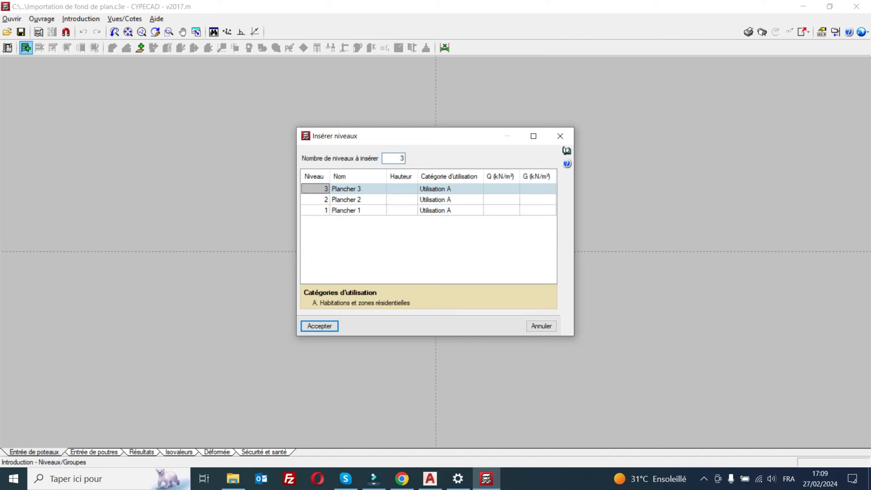
- Name level 1 RDC, level 2 Etage and level 3 Terrasse
{"action": "left_click", "coordinate": [358, 211]}
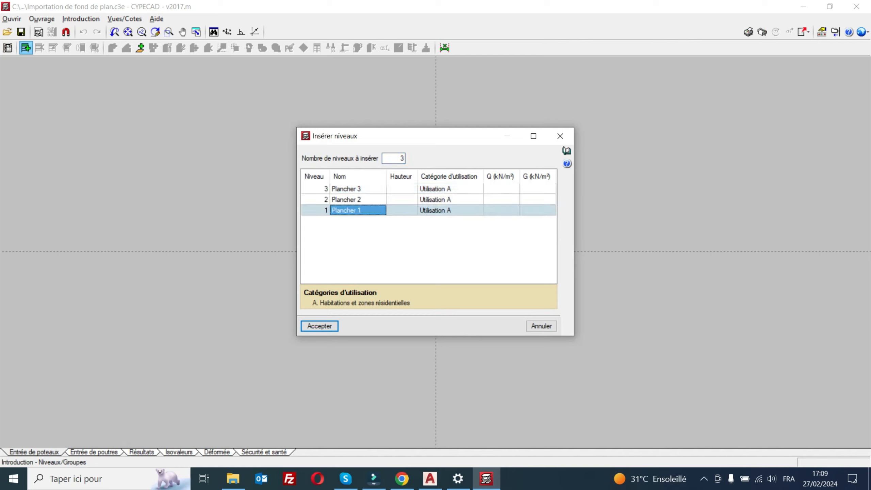
{"action": "type", "text": "RDC"}
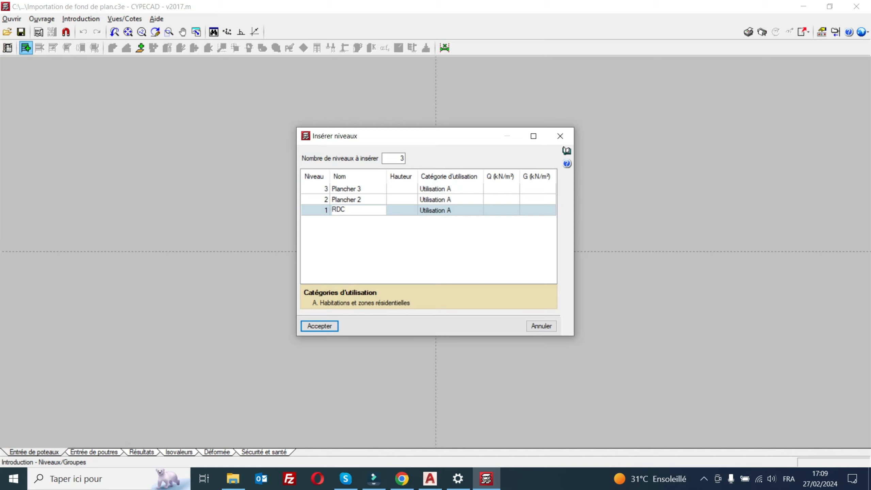
{"action": "left_click", "coordinate": [358, 200]}
{"action": "type", "text": "E"}
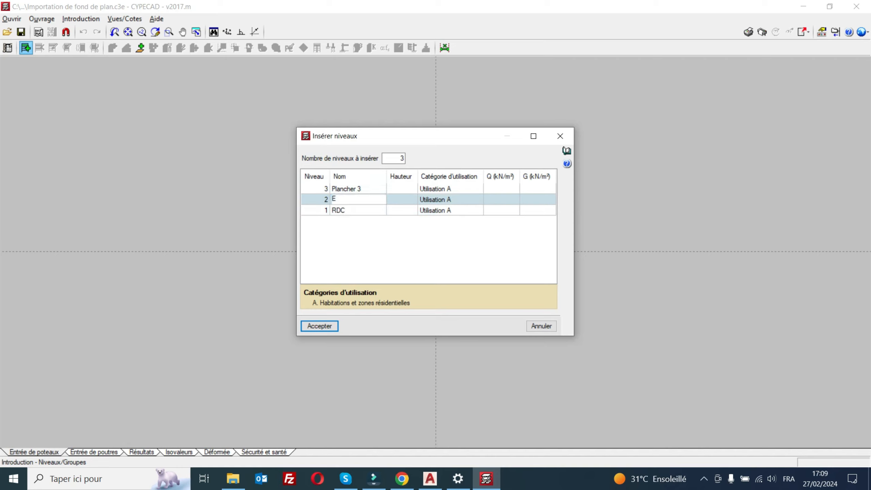
{"action": "type", "text": "tage"}
{"action": "left_click", "coordinate": [358, 189]}
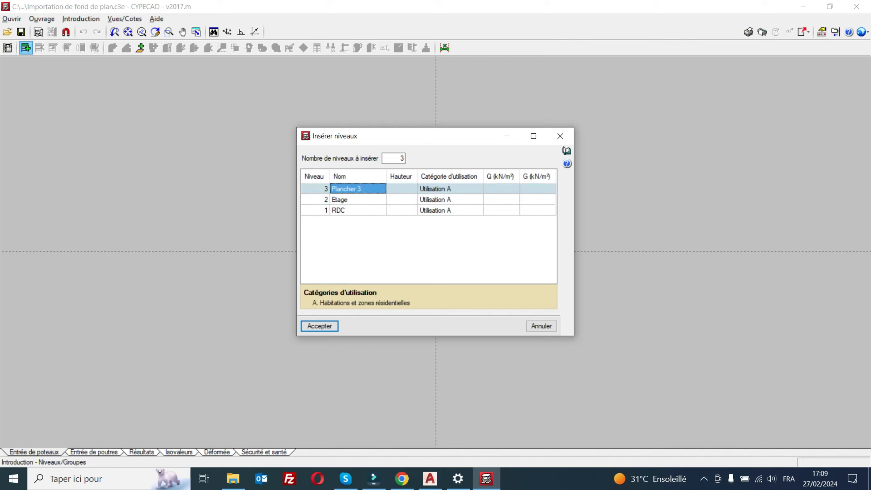
{"action": "type", "text": "Terrasse"}
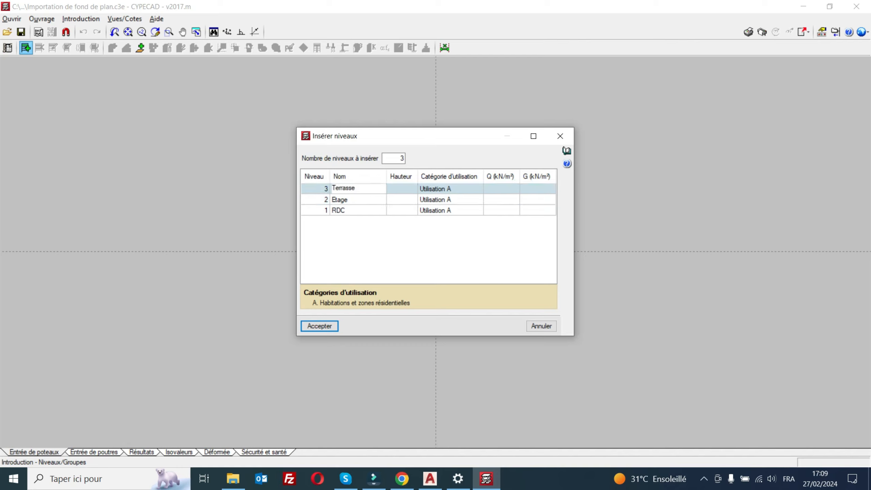
- Set the height of the Terrasse, Etage and RDC levels to 3.00
{"action": "left_click", "coordinate": [402, 189]}
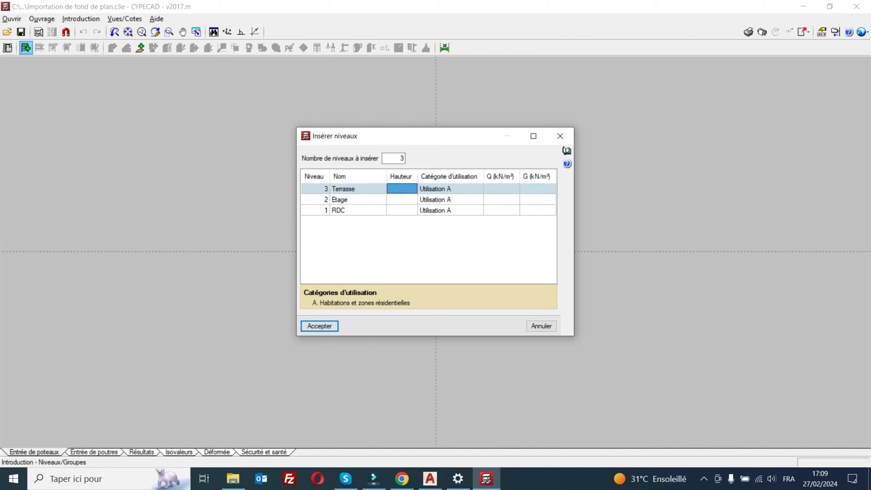
{"action": "type", "text": "3"}
{"action": "key", "text": "Return"}
{"action": "key", "text": "Return"}
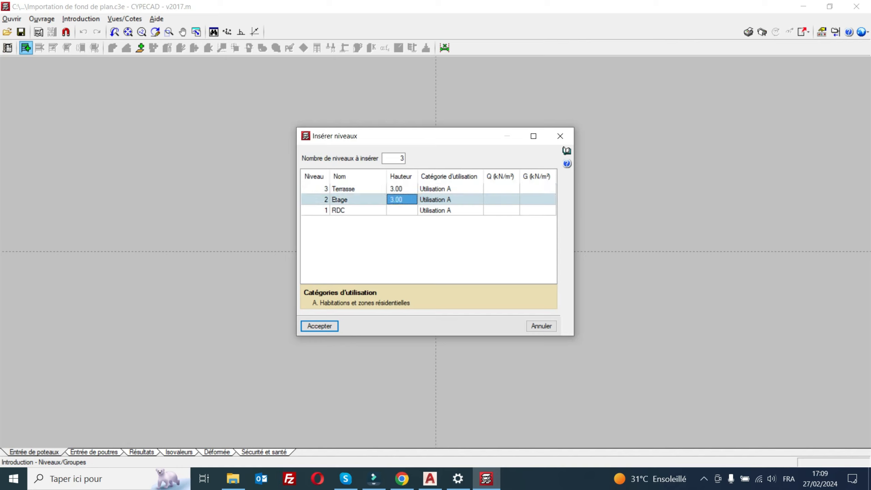
{"action": "key", "text": "Return"}
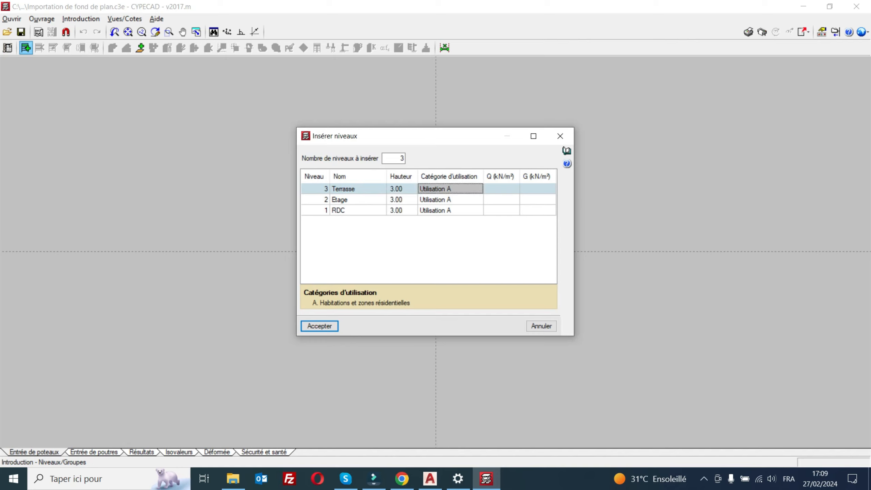
- Give the Terrasse level a live load Q of 1.50 kN/m² and a dead load G of 3.50 kN/m²
{"action": "key", "text": "Right"}
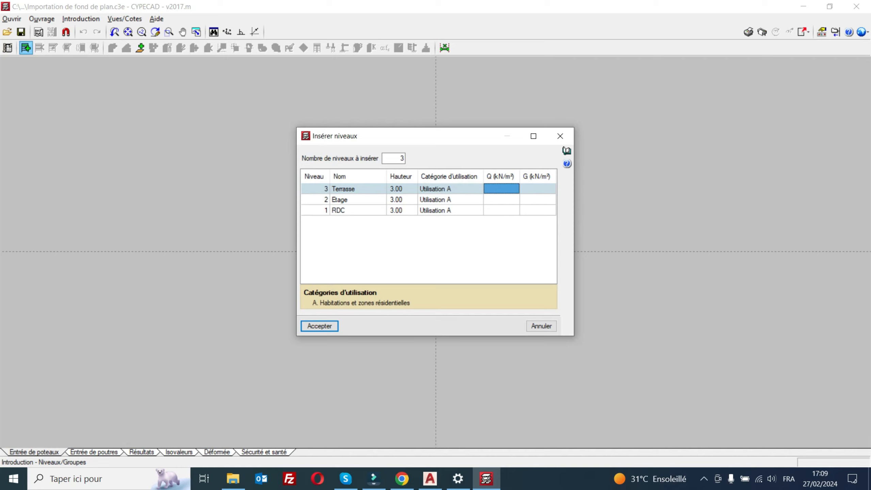
{"action": "key", "text": "F2"}
{"action": "type", "text": "&"}
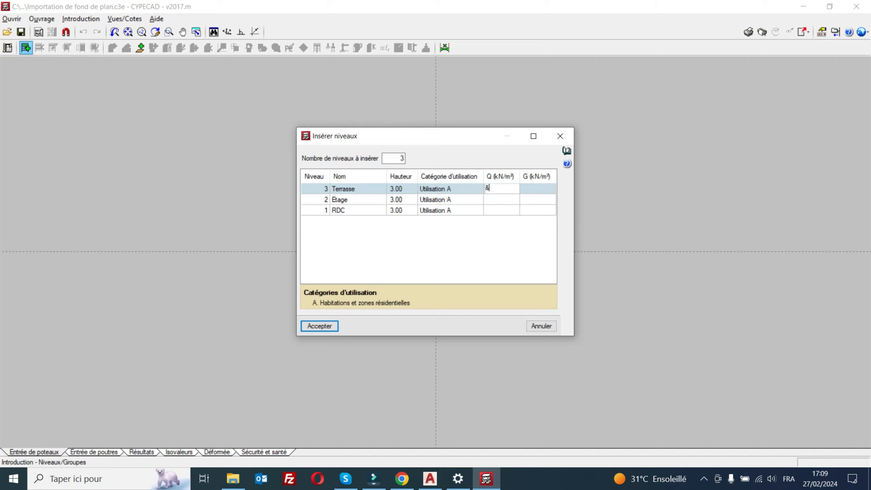
{"action": "key", "text": "BackSpace"}
{"action": "key", "text": "BackSpace"}
{"action": "type", "text": "1.5"}
{"action": "key", "text": "Tab"}
{"action": "type", "text": "3.50"}
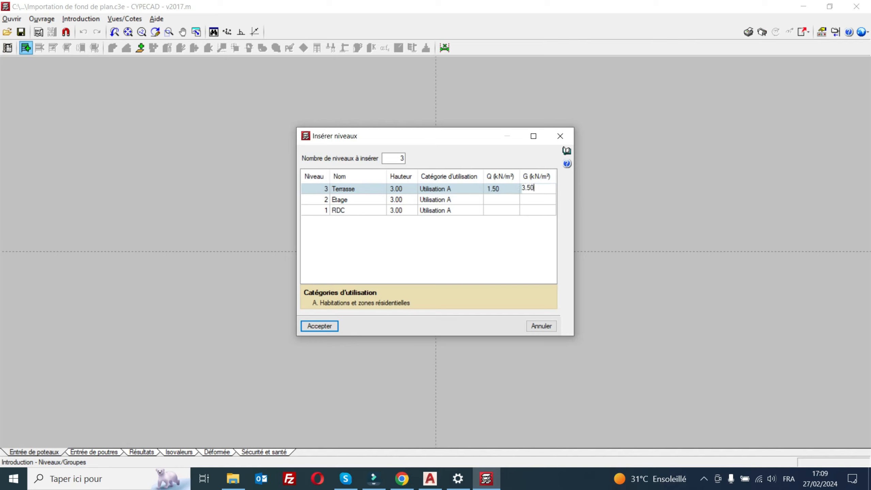
- Apply Q 1.50 and G 3.50 kN/m² to the Etage and RDC levels, and confirm the level insertion
{"action": "left_click", "coordinate": [501, 200]}
{"action": "left_click", "coordinate": [537, 200]}
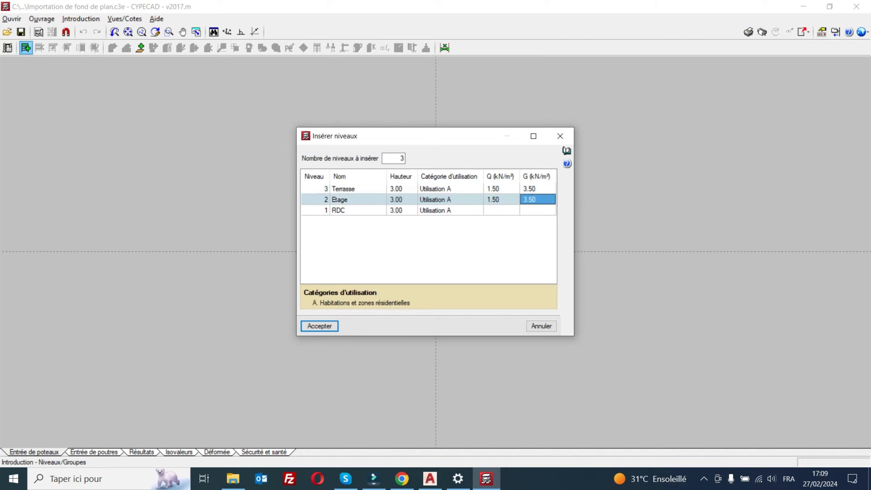
{"action": "left_click", "coordinate": [538, 210]}
{"action": "left_click", "coordinate": [502, 210]}
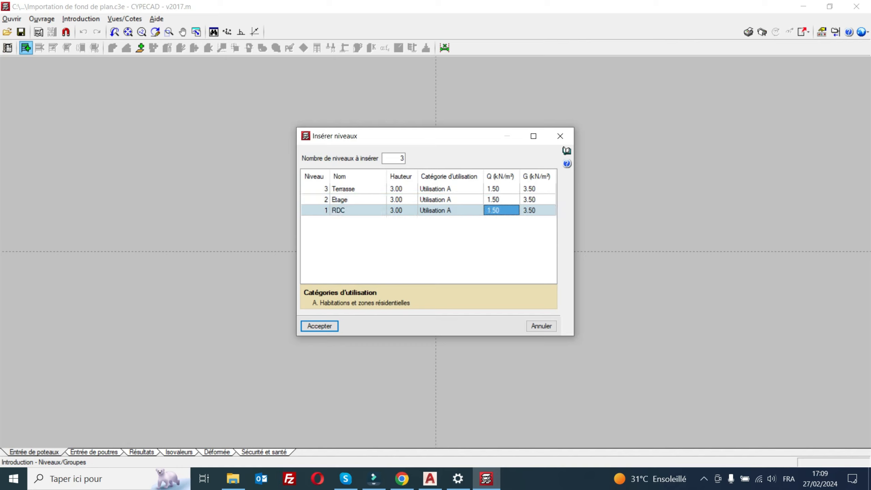
{"action": "left_click", "coordinate": [320, 327]}
{"action": "left_click", "coordinate": [436, 276]}
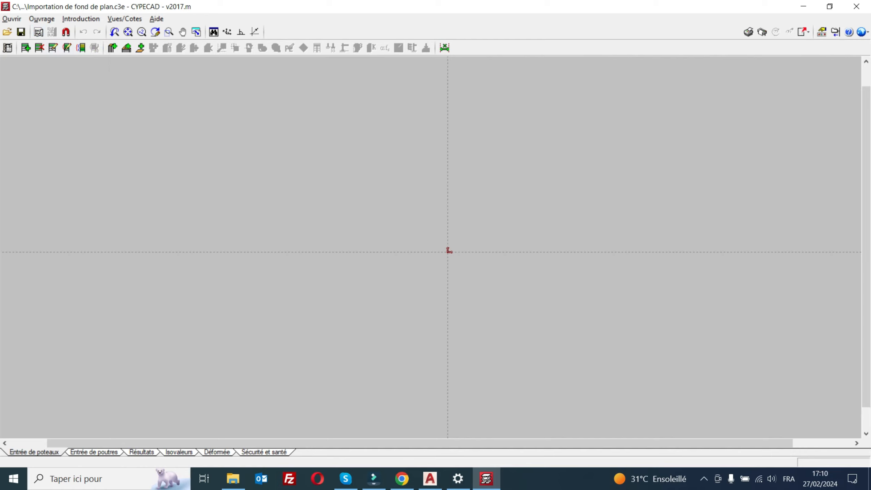
- Switch to AutoCAD and save the floor plans drawing as Plan R+3.dxf in DXF AutoCAD 2013/LT2013 format
{"action": "left_click", "coordinate": [430, 479]}
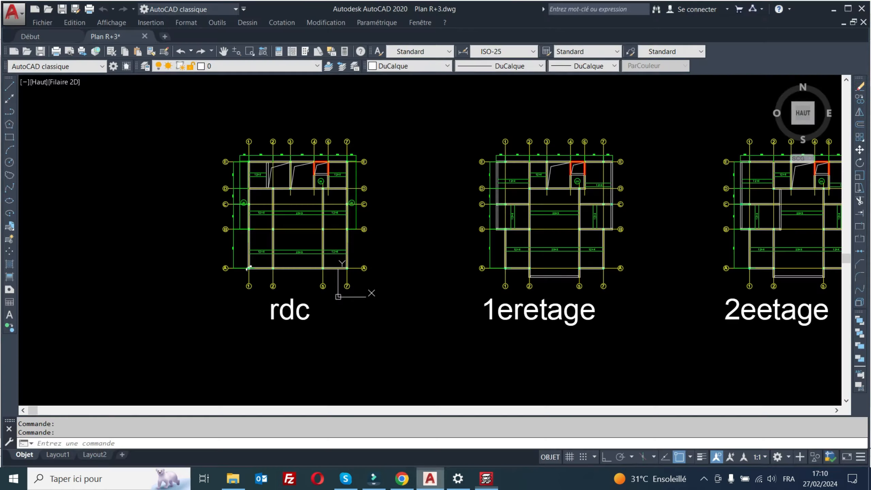
{"action": "scroll", "coordinate": [344, 245], "scroll_direction": "down", "scroll_amount": 3}
{"action": "scroll", "coordinate": [344, 245], "scroll_direction": "up", "scroll_amount": 2}
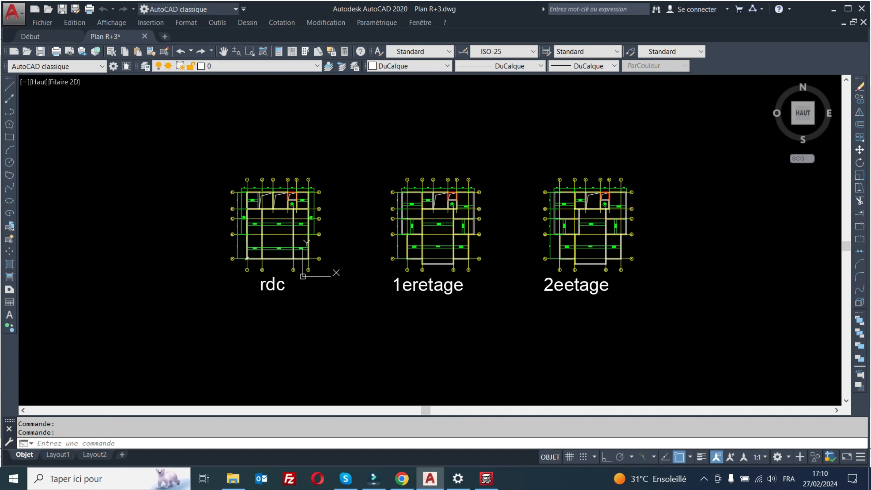
{"action": "left_click", "coordinate": [13, 13]}
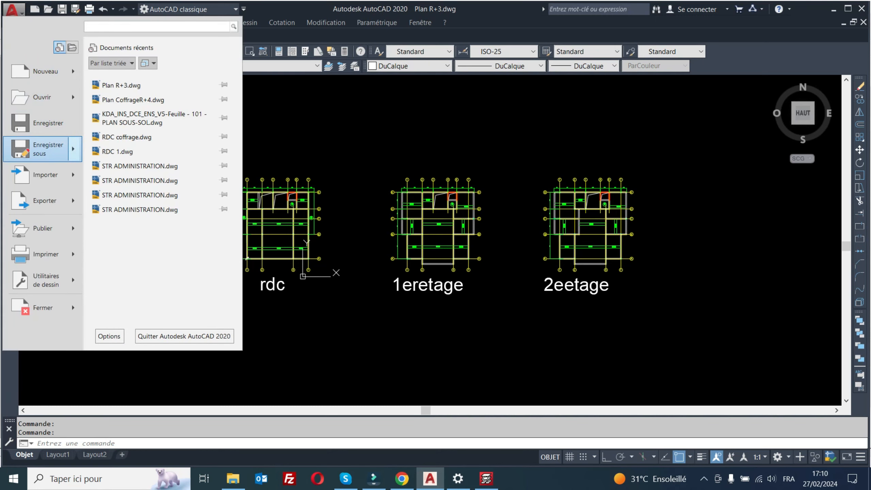
{"action": "left_click", "coordinate": [48, 149]}
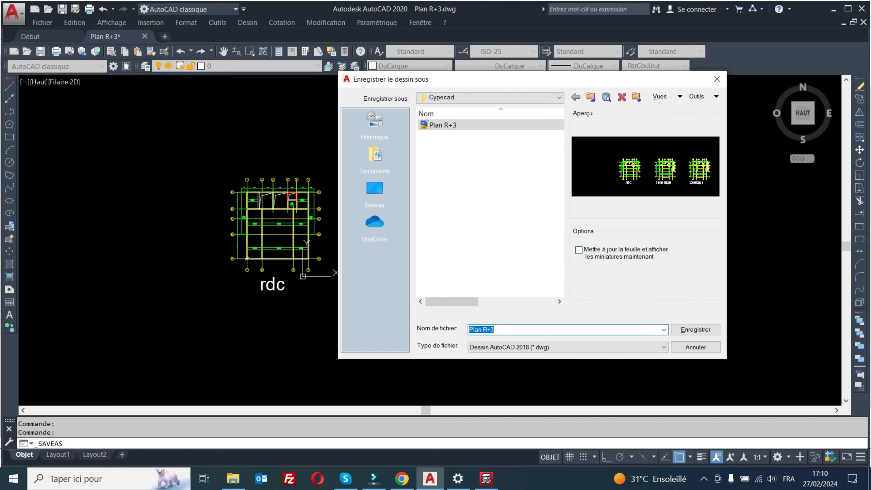
{"action": "left_click", "coordinate": [567, 348]}
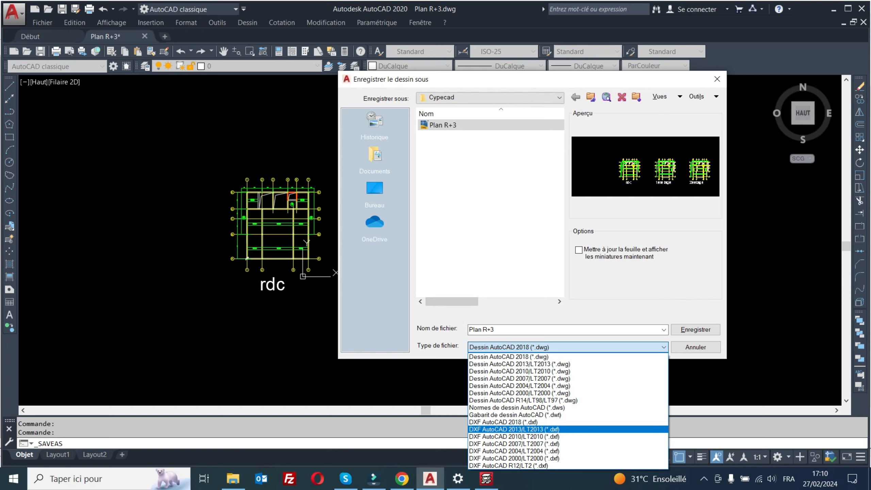
{"action": "left_click", "coordinate": [514, 430]}
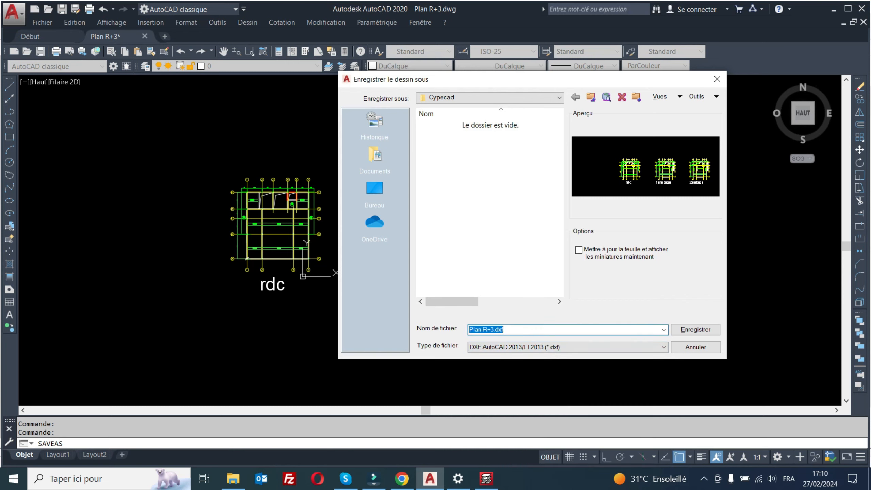
{"action": "left_click", "coordinate": [504, 330]}
{"action": "key", "text": "Return"}
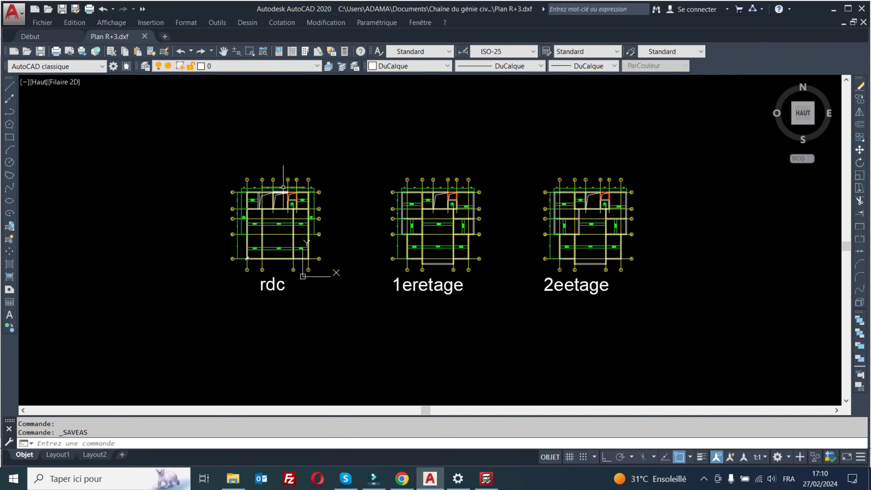
{"action": "scroll", "coordinate": [278, 202], "scroll_direction": "down", "scroll_amount": 3}
{"action": "scroll", "coordinate": [315, 206], "scroll_direction": "up", "scroll_amount": 2}
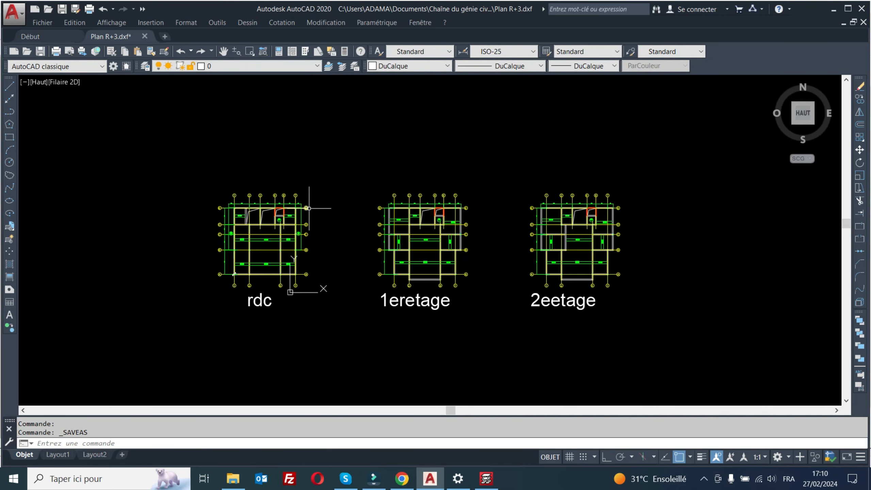
- Switch to CYPECAD and load Plan R+3.dxf from the Chaîne du génie civil\Cypecad folder as a background plan view
{"action": "left_click", "coordinate": [486, 478]}
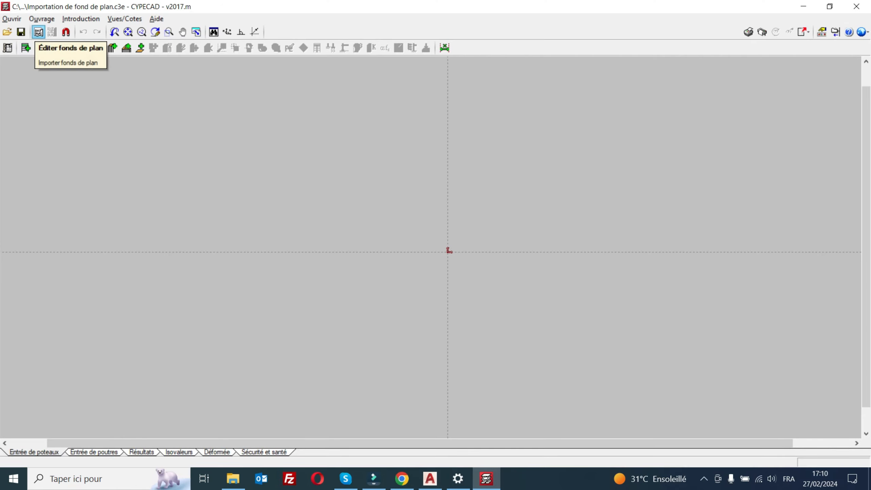
{"action": "left_click", "coordinate": [25, 47]}
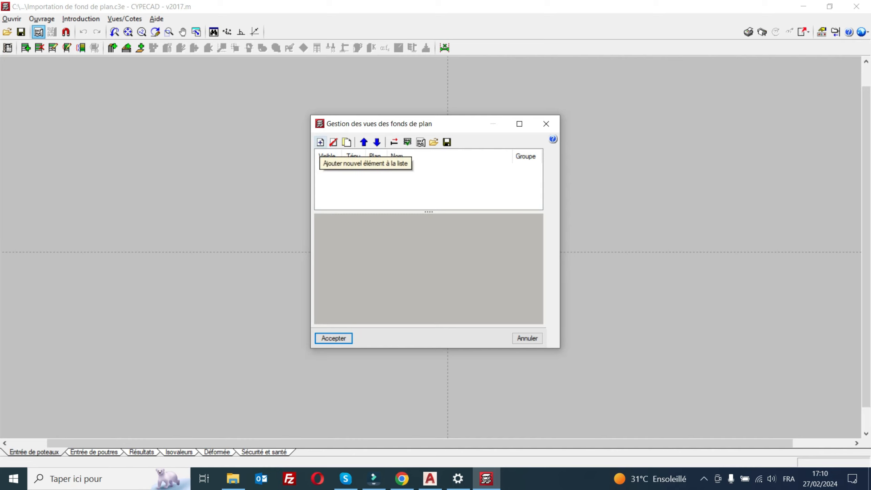
{"action": "left_click", "coordinate": [321, 142]}
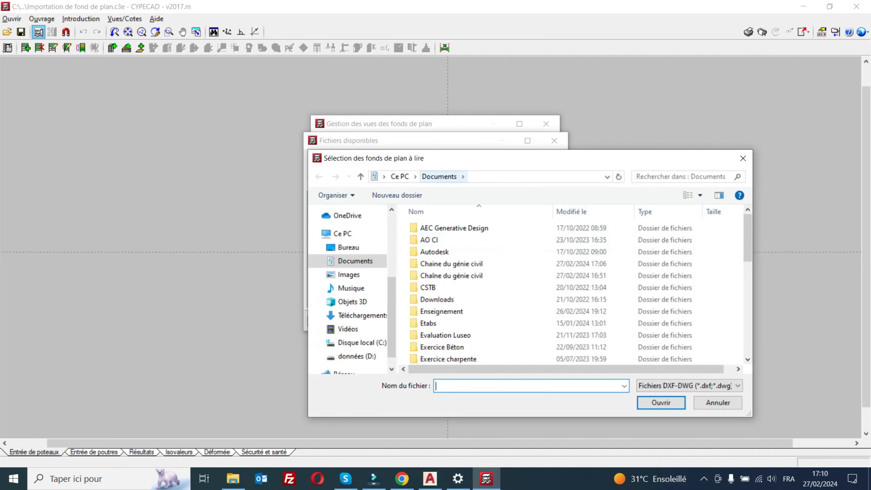
{"action": "left_click_drag", "start_coordinate": [450, 159], "coordinate": [397, 130]}
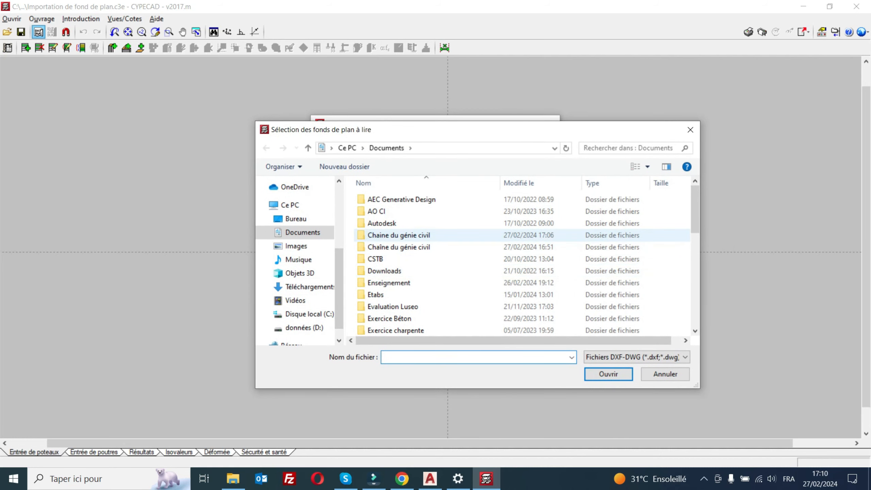
{"action": "double_click", "coordinate": [399, 247]}
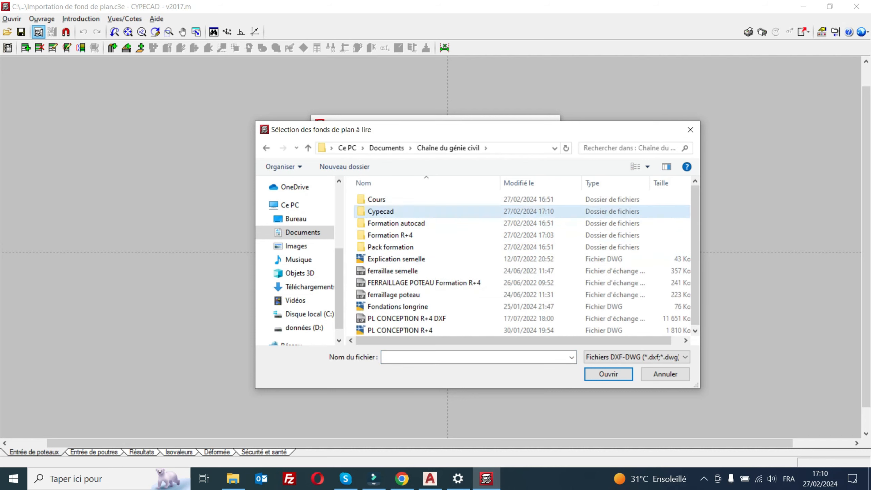
{"action": "double_click", "coordinate": [381, 211]}
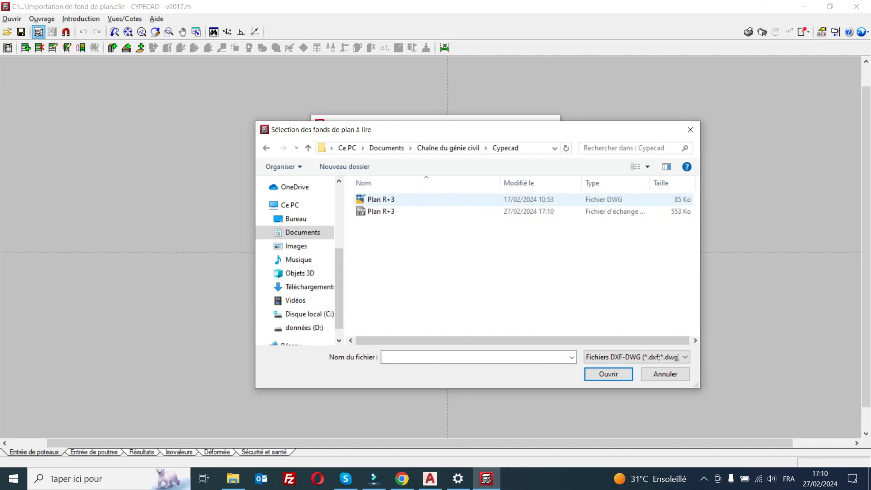
{"action": "left_click", "coordinate": [380, 211]}
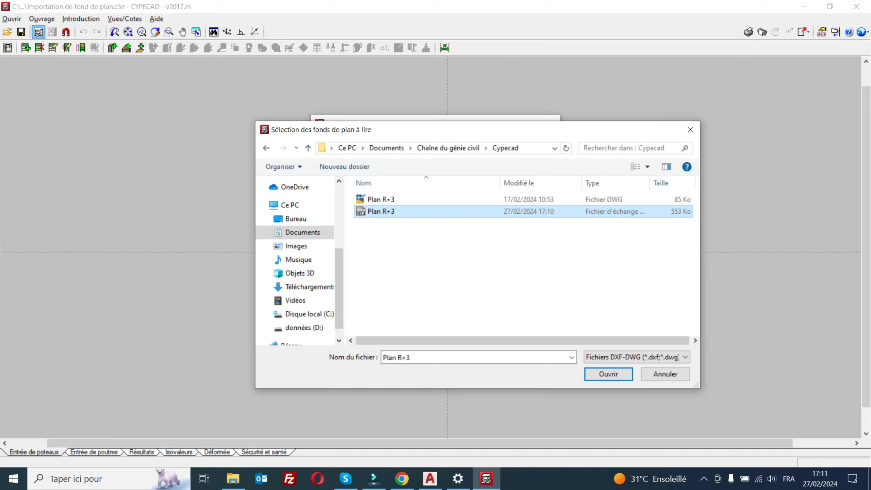
{"action": "key", "text": "Return"}
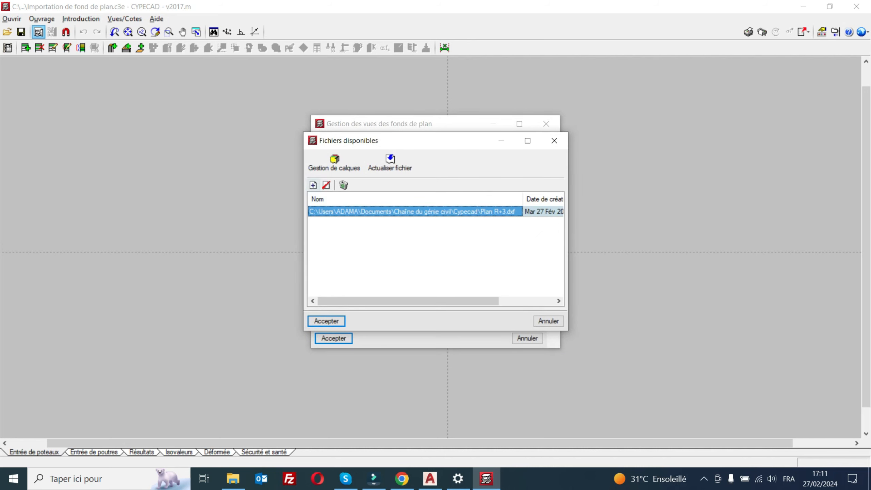
{"action": "left_click", "coordinate": [313, 185]}
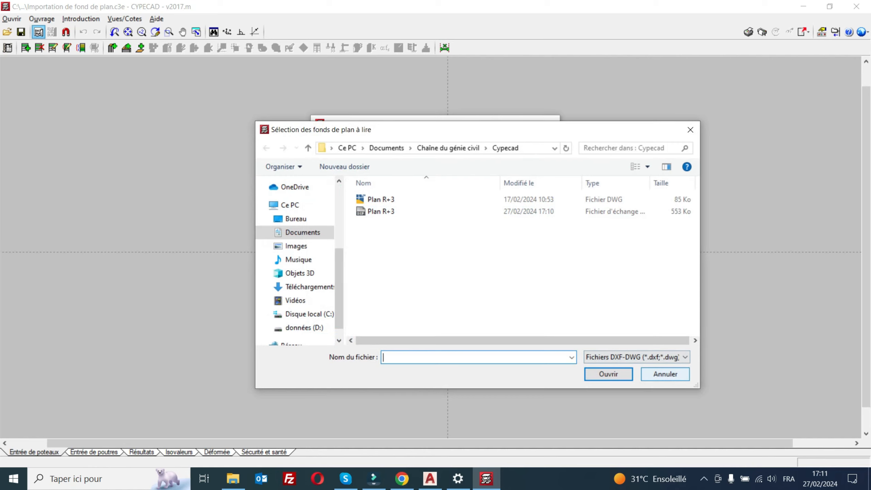
{"action": "left_click", "coordinate": [665, 375]}
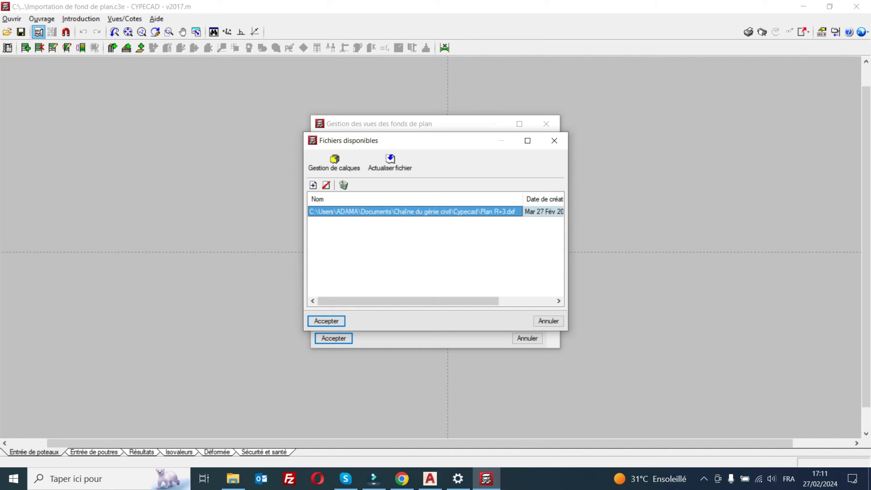
{"action": "left_click", "coordinate": [549, 321]}
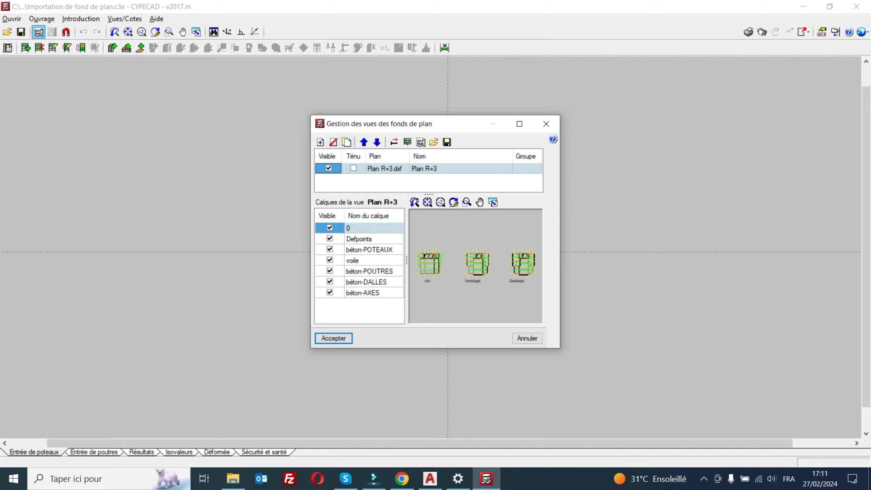
- Remove the Plan R+3 view from the background plan list and cancel the background plan manager
{"action": "left_click", "coordinate": [333, 142]}
{"action": "key", "text": "Return"}
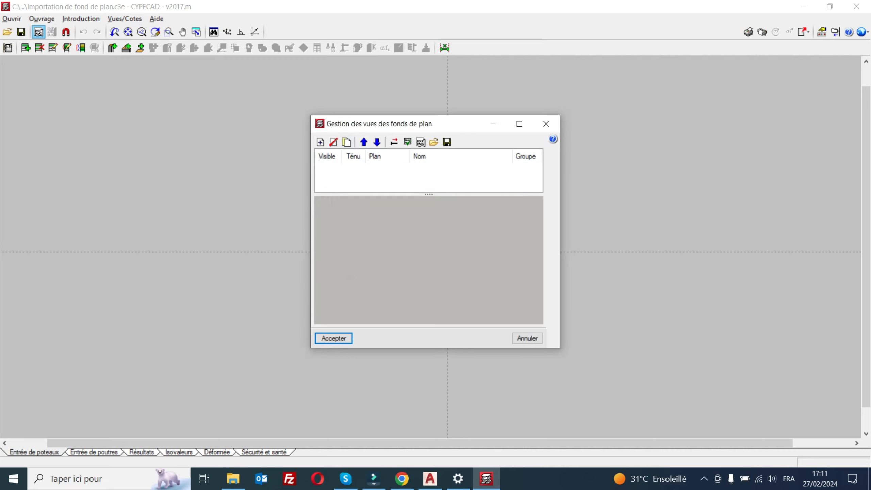
{"action": "left_click", "coordinate": [527, 338]}
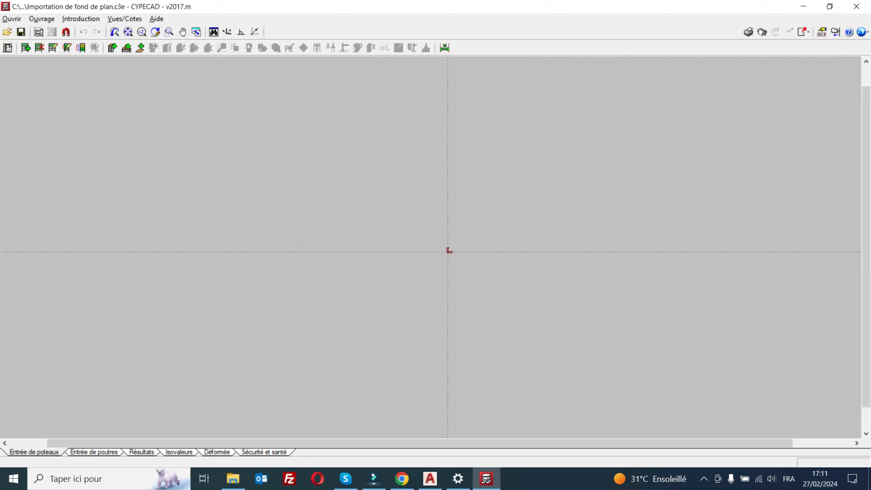
- Switch to AutoCAD and copy the complete rdc floor plan with its label to the clipboard
{"action": "left_click", "coordinate": [431, 479]}
{"action": "scroll", "coordinate": [385, 261], "scroll_direction": "down", "scroll_amount": 2}
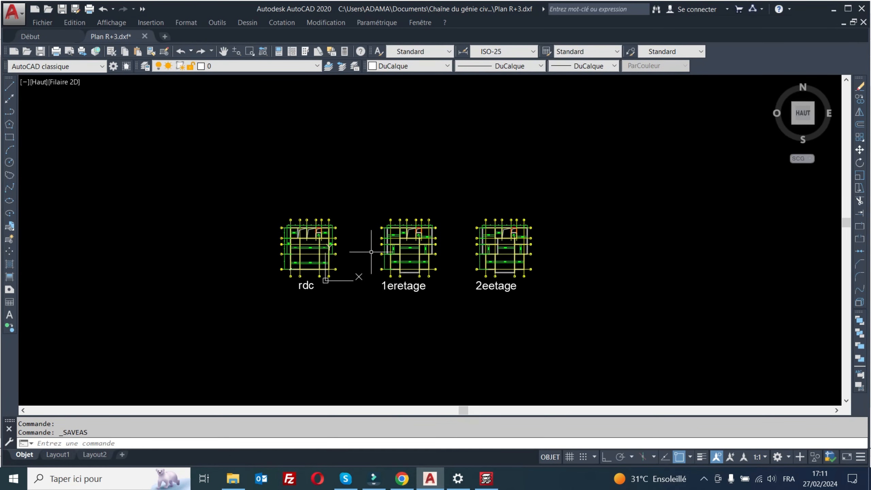
{"action": "scroll", "coordinate": [331, 234], "scroll_direction": "up", "scroll_amount": 2}
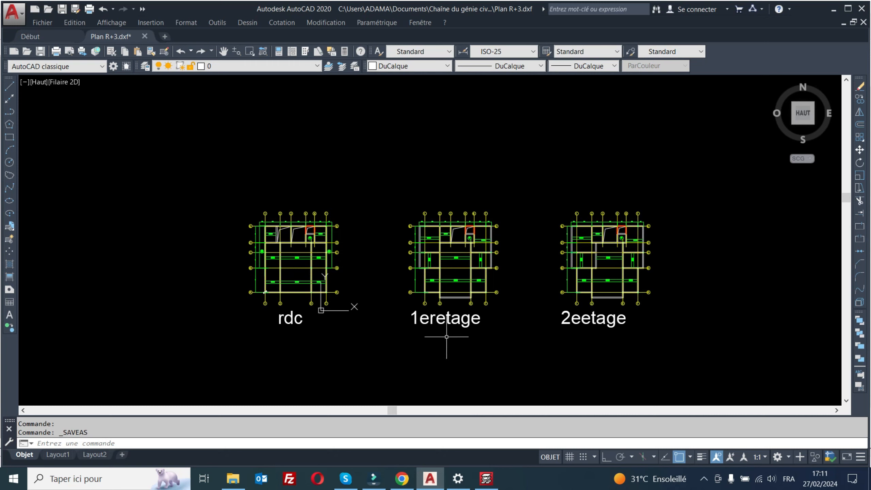
{"action": "left_click", "coordinate": [185, 169]}
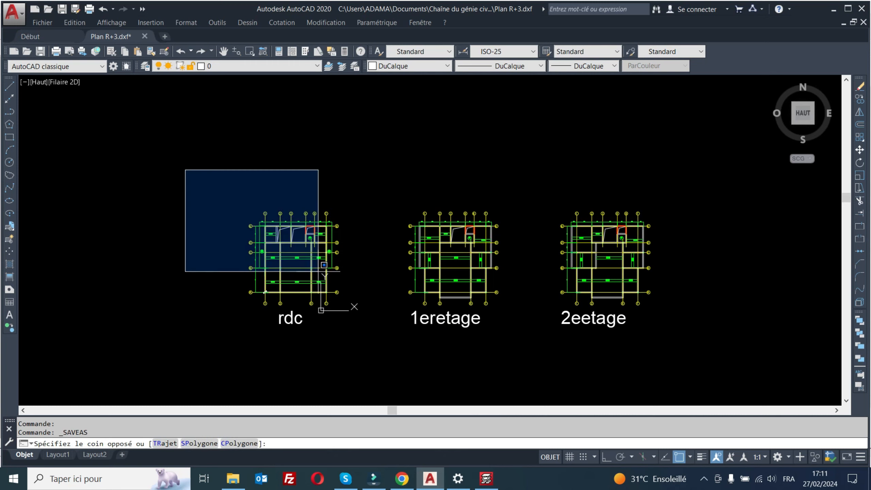
{"action": "left_click", "coordinate": [381, 352]}
{"action": "key", "text": "ctrl+c"}
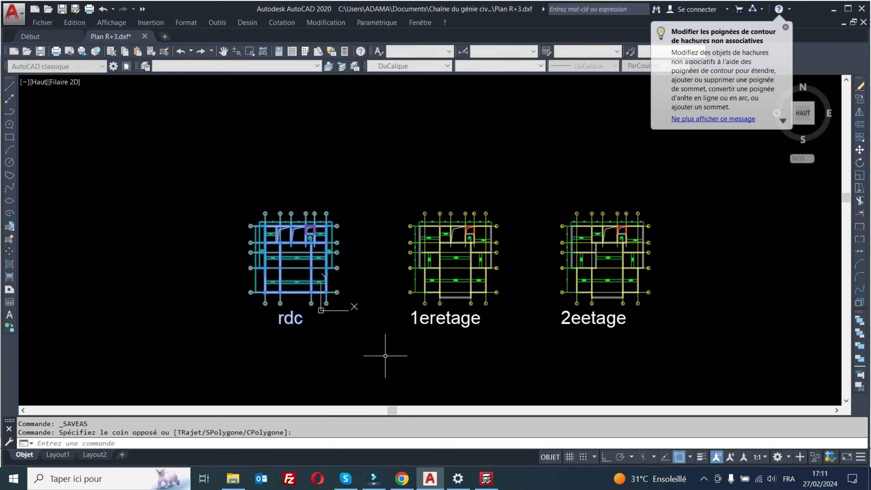
- Create a new drawing and paste the copied rdc floor plan into it
{"action": "left_click", "coordinate": [164, 36]}
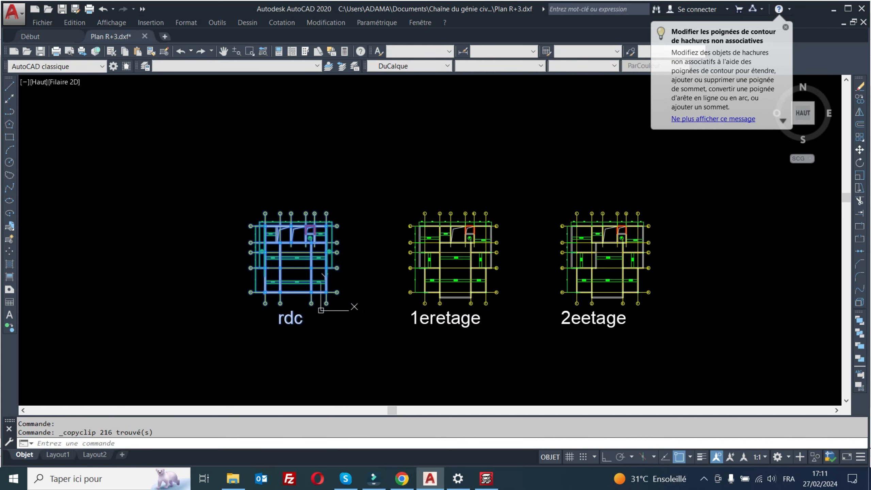
{"action": "key", "text": "ctrl+v"}
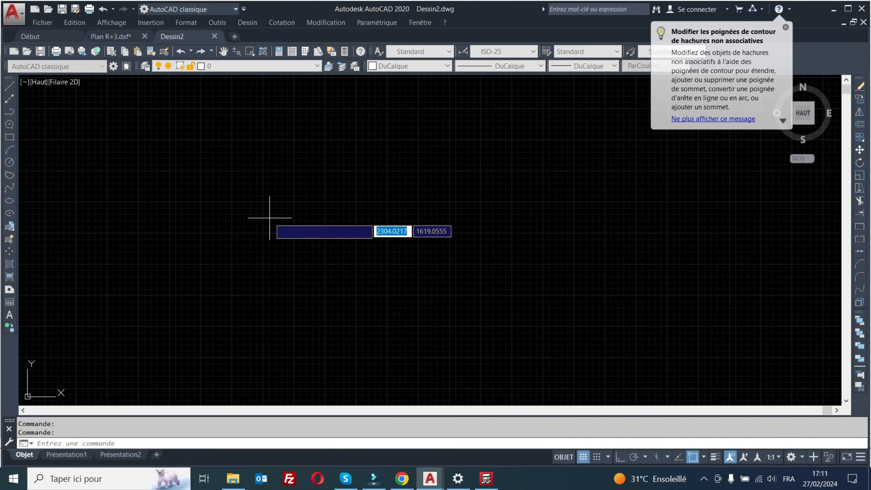
{"action": "left_click", "coordinate": [292, 244]}
{"action": "scroll", "coordinate": [315, 281], "scroll_direction": "down", "scroll_amount": 5}
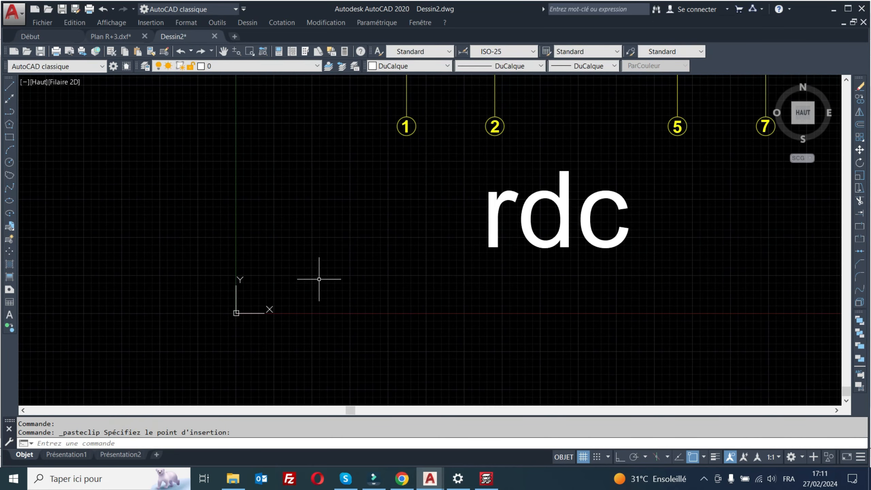
{"action": "scroll", "coordinate": [387, 228], "scroll_direction": "up", "scroll_amount": 6}
{"action": "middle_click_drag", "start_coordinate": [567, 193], "coordinate": [496, 253]}
{"action": "scroll", "coordinate": [354, 223], "scroll_direction": "down", "scroll_amount": 6}
{"action": "scroll", "coordinate": [351, 215], "scroll_direction": "up", "scroll_amount": 2}
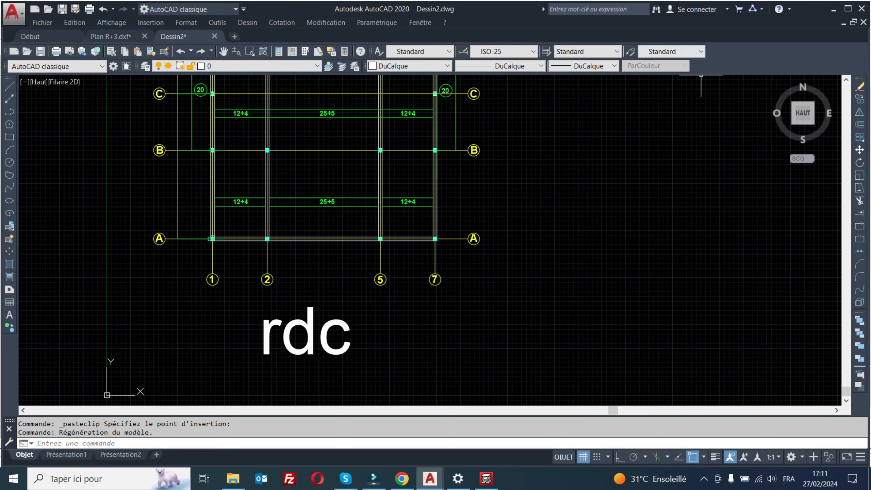
- Add an aligned dimension along the lower edge of the column at axes A and 1
{"action": "left_click", "coordinate": [281, 22]}
{"action": "left_click", "coordinate": [292, 63]}
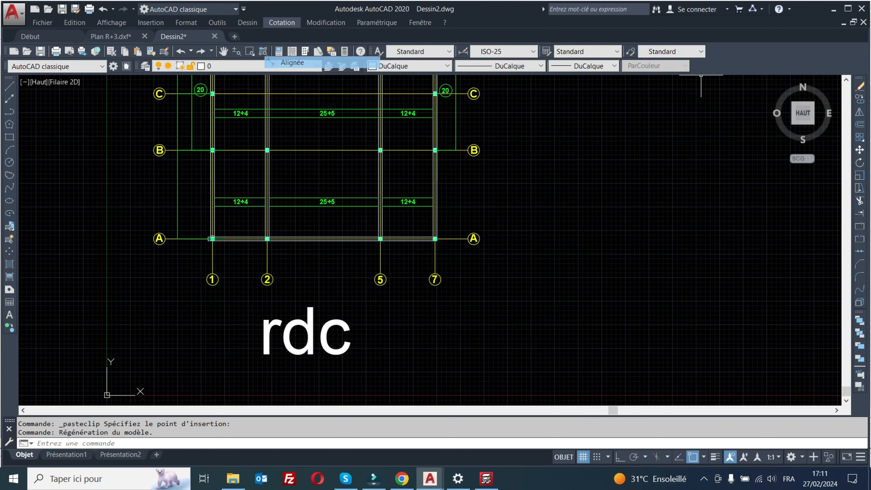
{"action": "scroll", "coordinate": [378, 273], "scroll_direction": "up", "scroll_amount": 6}
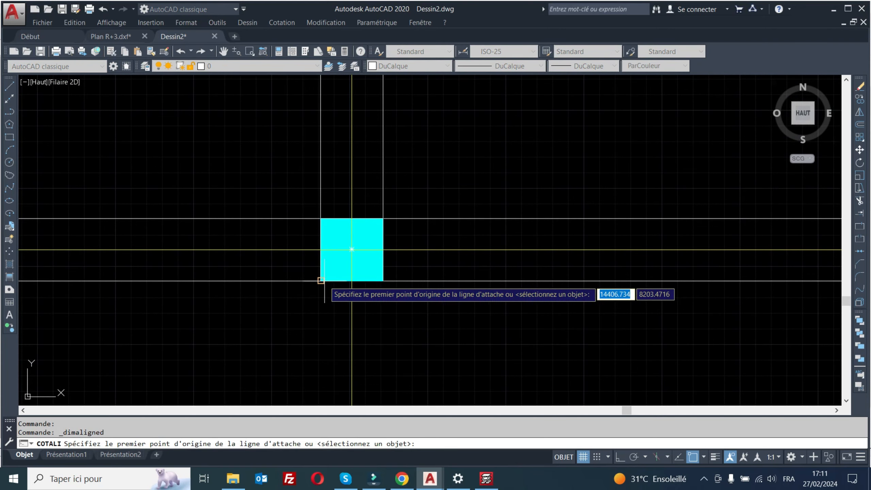
{"action": "left_click", "coordinate": [321, 281]}
{"action": "left_click", "coordinate": [384, 281]}
{"action": "left_click", "coordinate": [364, 314]}
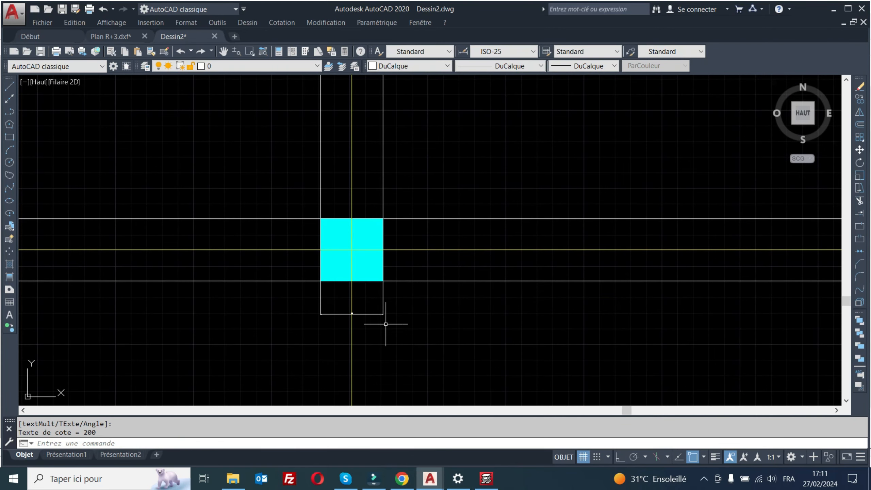
- Delete the aligned dimension below the column at axes A and 1
{"action": "scroll", "coordinate": [366, 327], "scroll_direction": "up", "scroll_amount": 6}
{"action": "scroll", "coordinate": [346, 300], "scroll_direction": "up", "scroll_amount": 4}
{"action": "left_click", "coordinate": [404, 291]}
{"action": "left_click", "coordinate": [343, 227]}
{"action": "scroll", "coordinate": [375, 302], "scroll_direction": "down", "scroll_amount": 6}
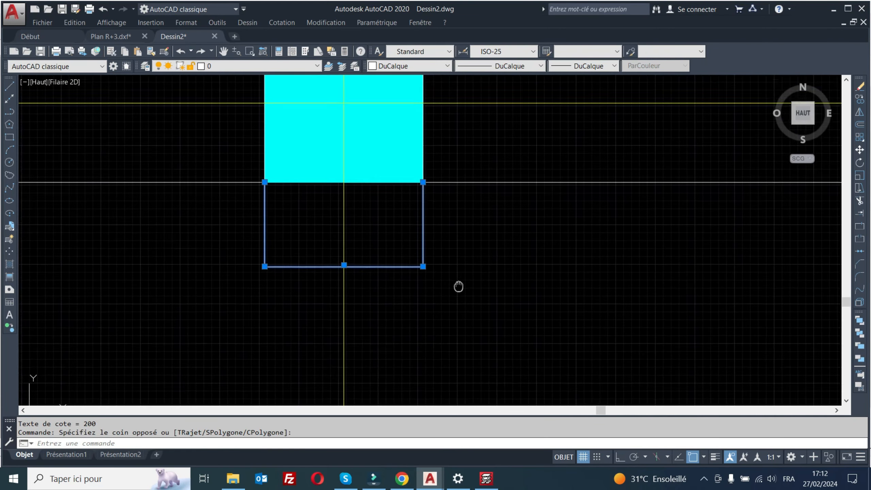
{"action": "key", "text": "Delete"}
- Save the new drawing as RDC in the Cypecad folder, in DXF AutoCAD 2013/LT2013 format
{"action": "scroll", "coordinate": [467, 311], "scroll_direction": "down", "scroll_amount": 8}
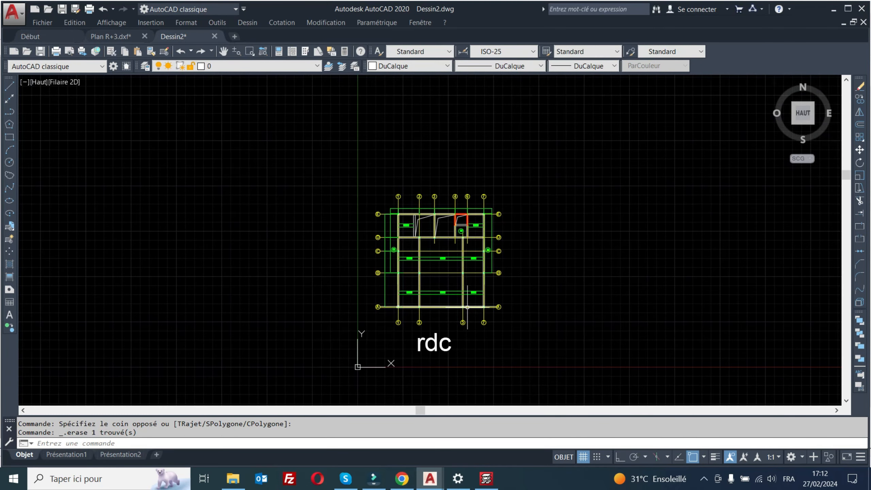
{"action": "scroll", "coordinate": [474, 307], "scroll_direction": "down", "scroll_amount": 1}
{"action": "left_click", "coordinate": [13, 13]}
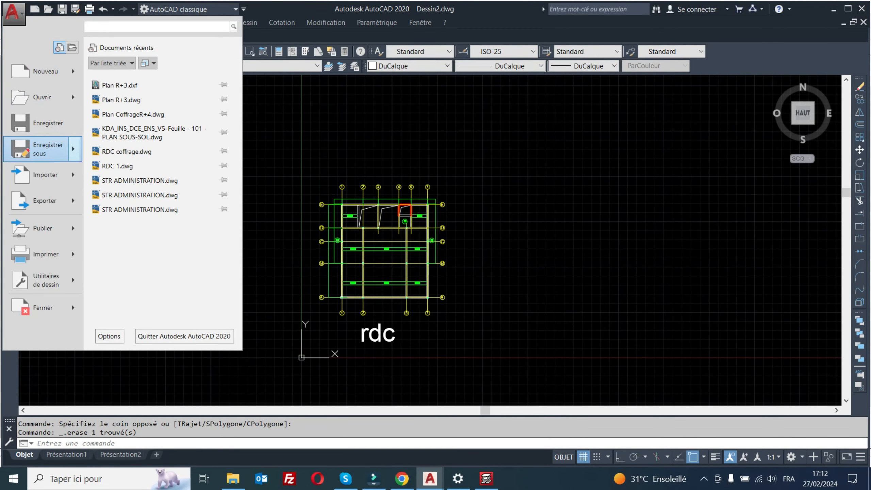
{"action": "left_click", "coordinate": [44, 149]}
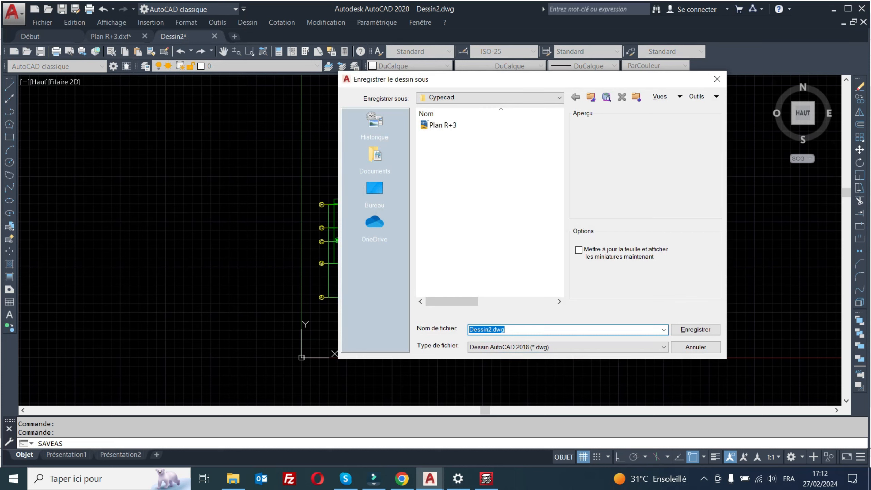
{"action": "type", "text": "RDC"}
{"action": "left_click", "coordinate": [566, 347]}
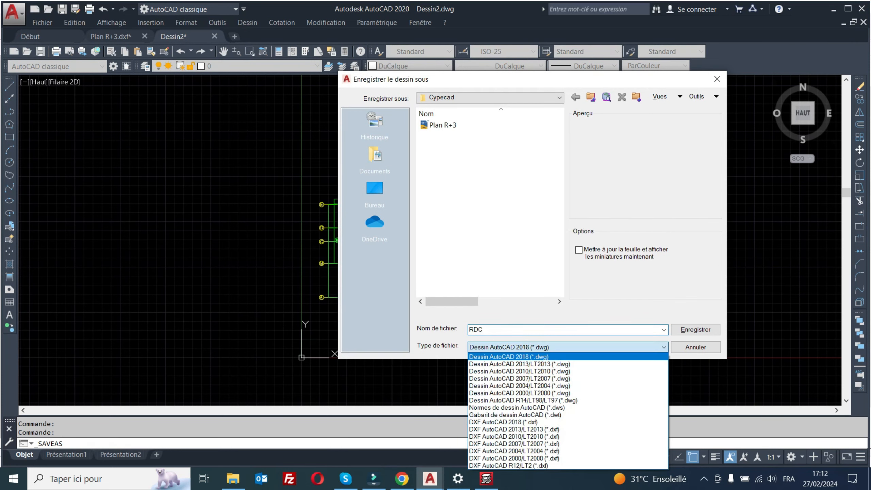
{"action": "key", "text": "Down"}
{"action": "key", "text": "Down"}
{"action": "key", "text": "Return"}
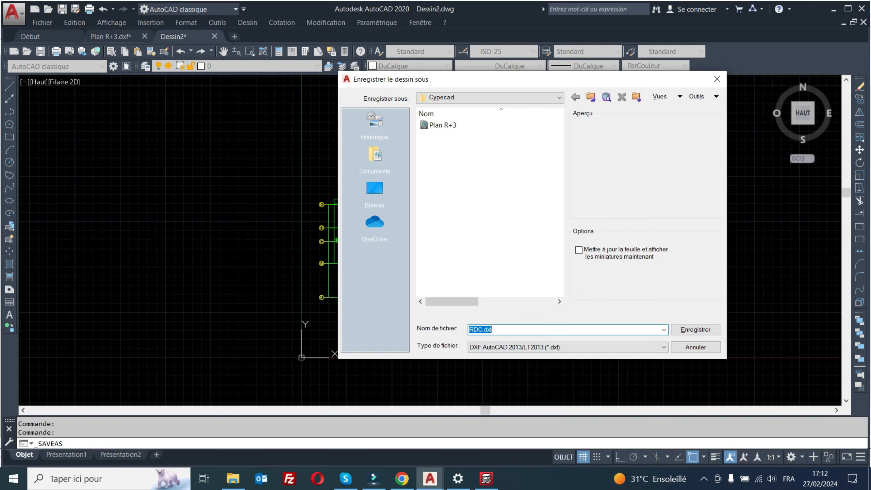
{"action": "left_click", "coordinate": [686, 329]}
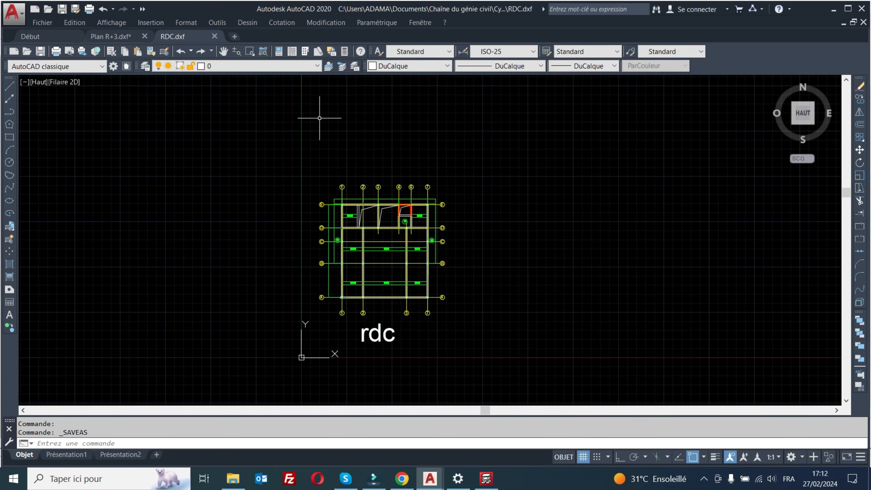
- Return to the Plan R+3 drawing that holds all three floor plans
{"action": "left_click", "coordinate": [111, 36]}
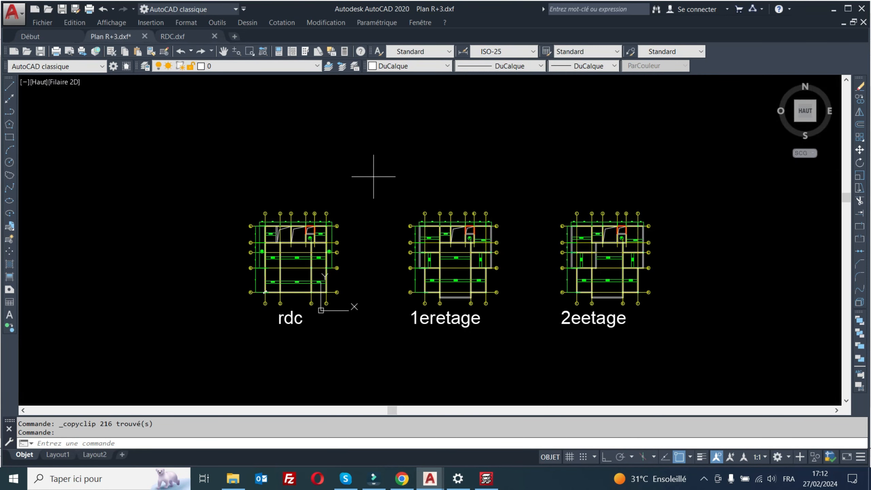
{"action": "left_click", "coordinate": [374, 177]}
- Switch to CYPECAD and load RDC.dxf from the Cypecad folder as a background drawing
{"action": "left_click", "coordinate": [486, 479]}
{"action": "left_click", "coordinate": [38, 32]}
{"action": "left_click", "coordinate": [320, 142]}
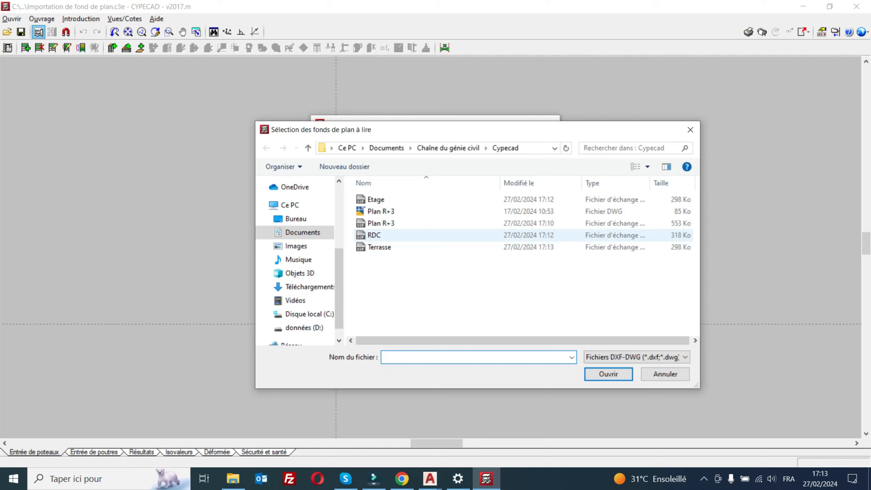
{"action": "left_click", "coordinate": [411, 236]}
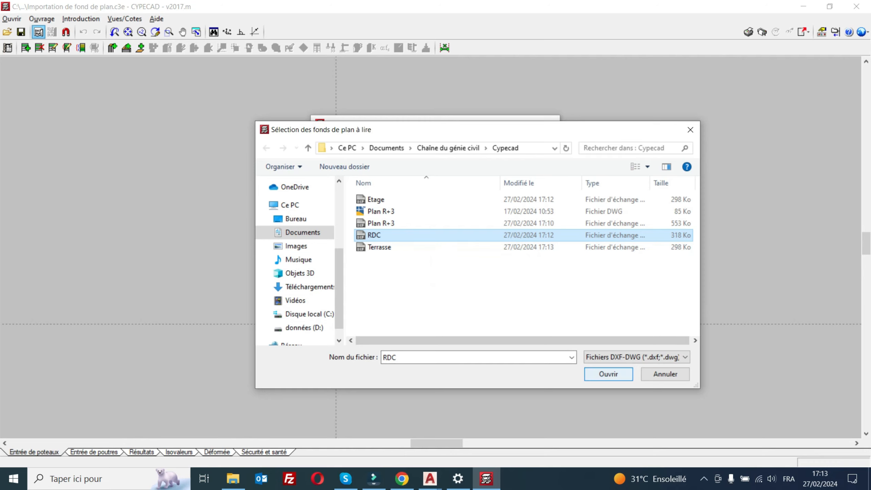
{"action": "left_click", "coordinate": [608, 374]}
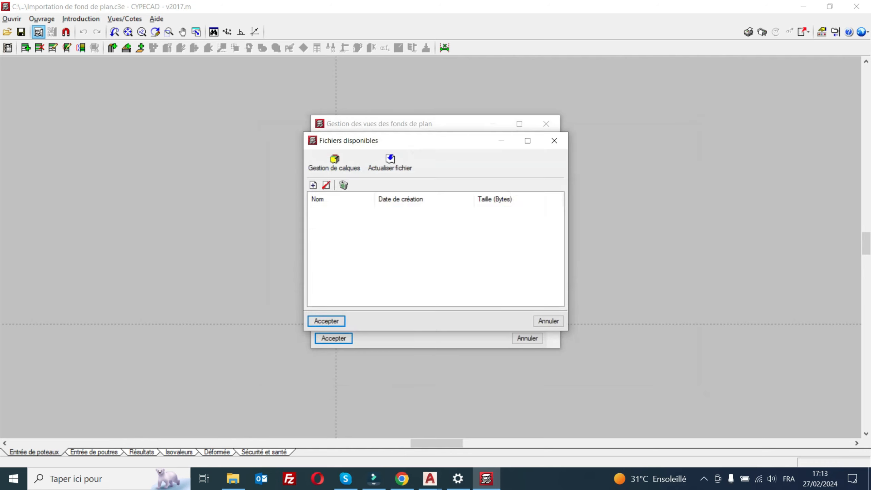
{"action": "key", "text": "Return"}
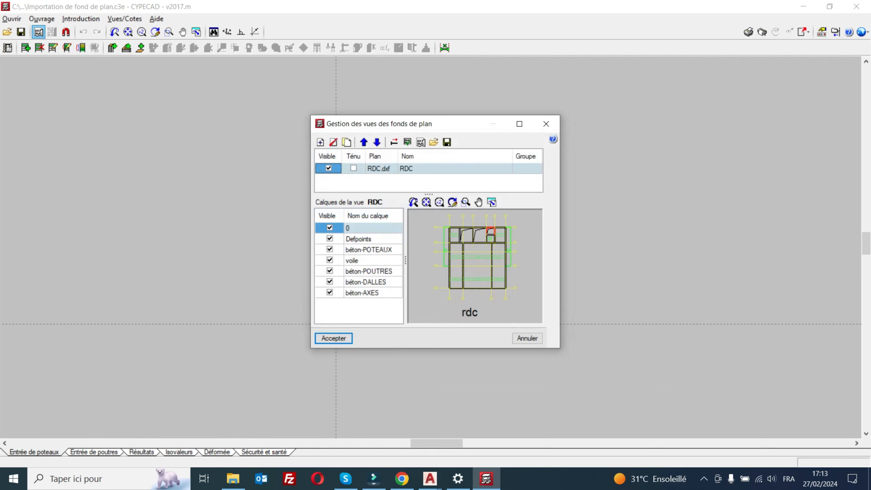
- Enlarge the background view manager and examine the RDC plan preview and its transformation settings
{"action": "left_click", "coordinate": [519, 124]}
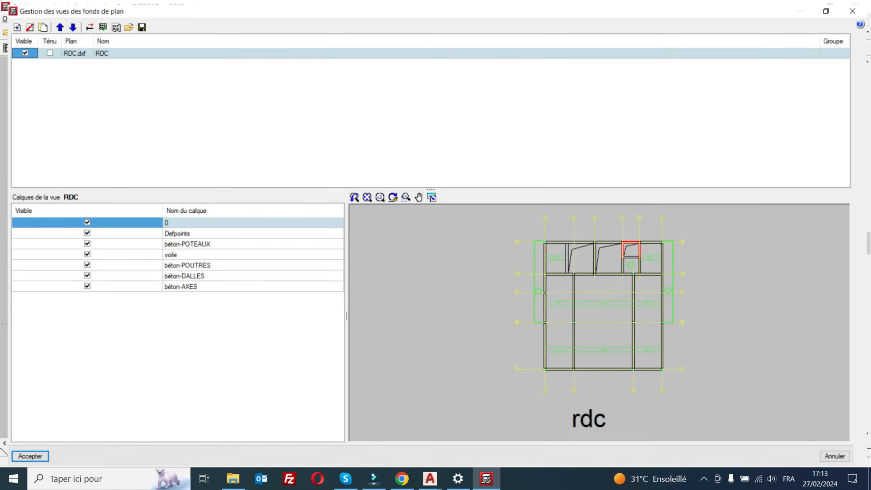
{"action": "scroll", "coordinate": [645, 381], "scroll_direction": "up", "scroll_amount": 1}
{"action": "scroll", "coordinate": [585, 367], "scroll_direction": "down", "scroll_amount": 7}
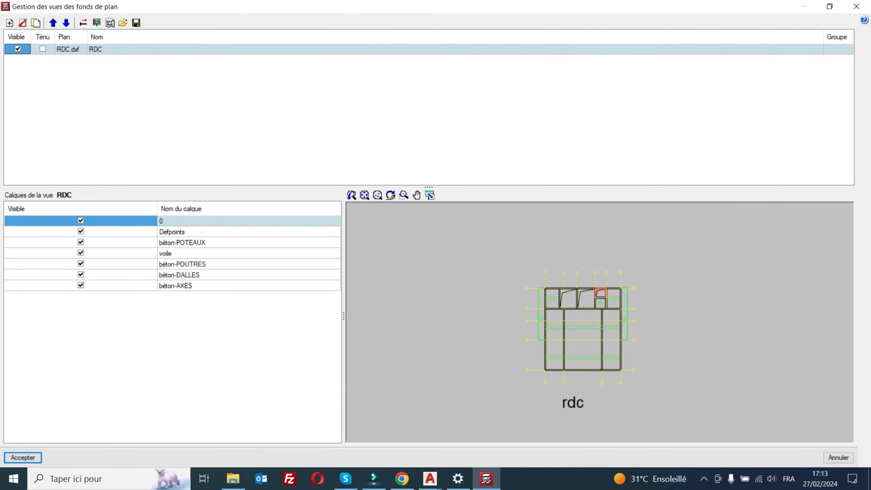
{"action": "scroll", "coordinate": [585, 324], "scroll_direction": "up", "scroll_amount": 7}
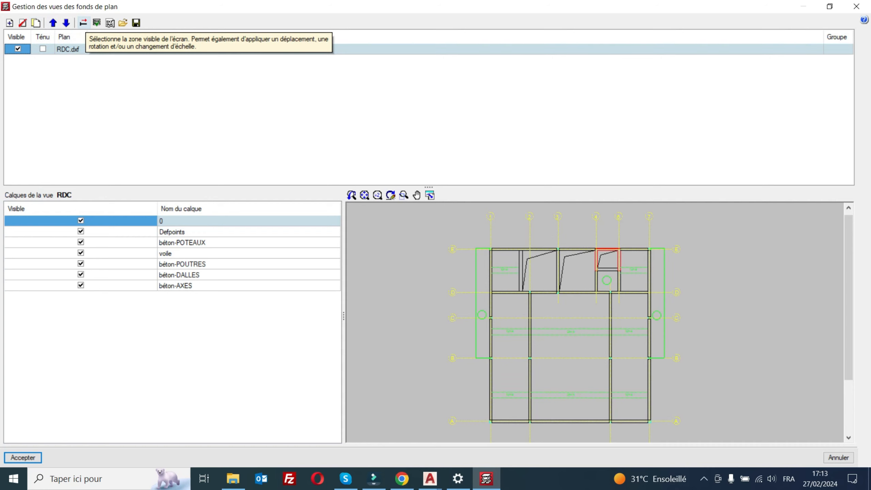
{"action": "left_click", "coordinate": [83, 23]}
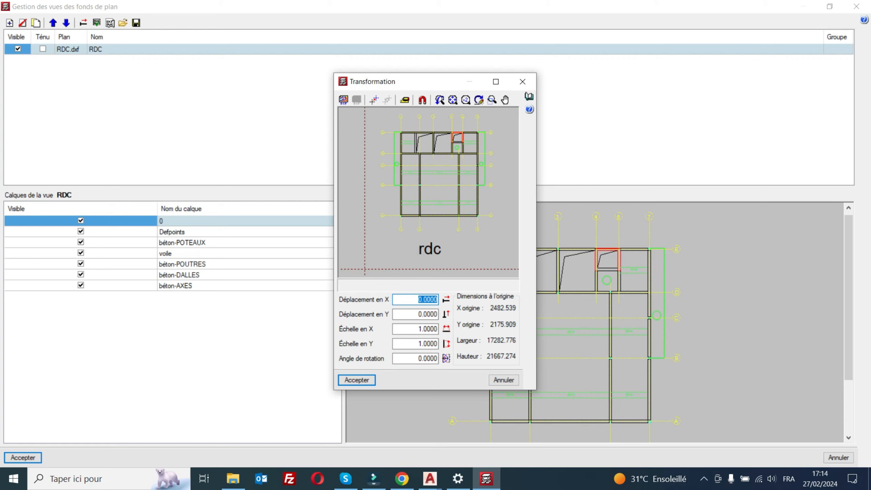
{"action": "left_click", "coordinate": [504, 380]}
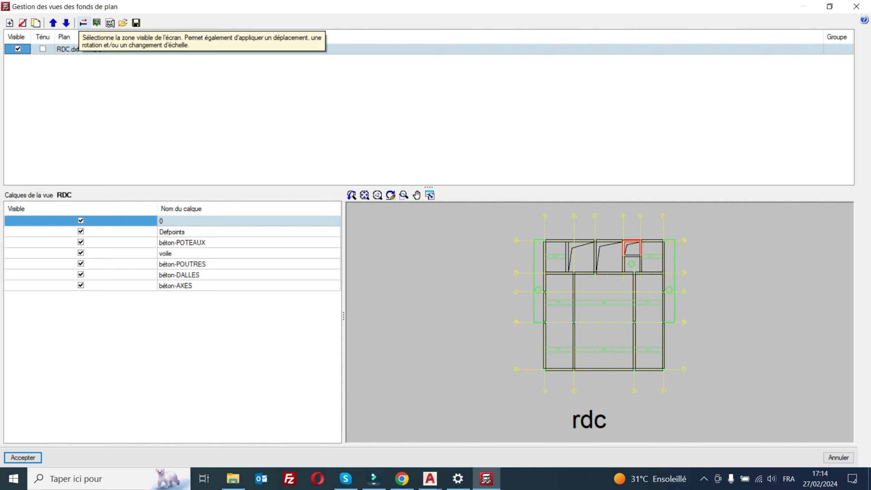
- Open the RDC view's transformation settings full screen and enable snapping, adding the Point, Perpendiculaire and Centre snaps
{"action": "left_click", "coordinate": [83, 23]}
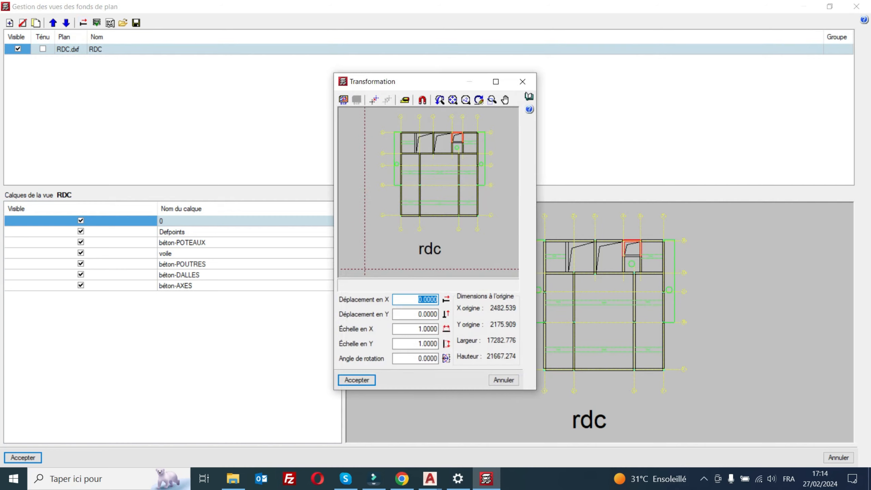
{"action": "left_click", "coordinate": [496, 82]}
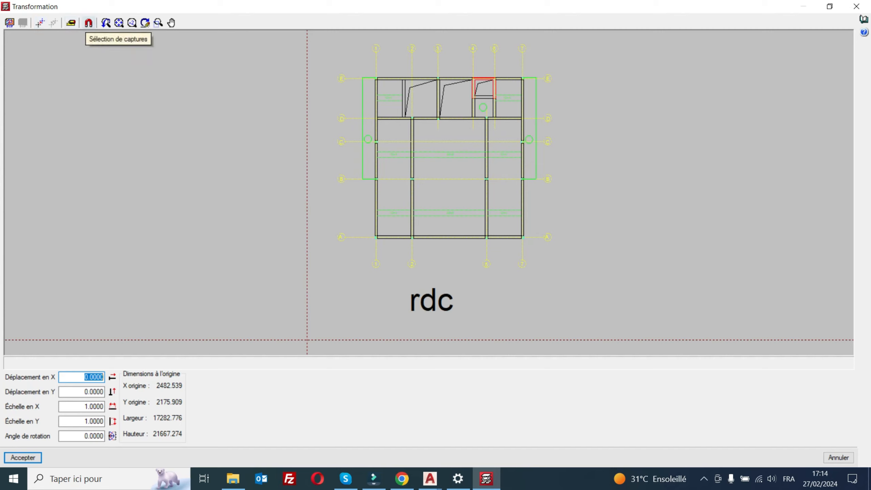
{"action": "left_click", "coordinate": [88, 22]}
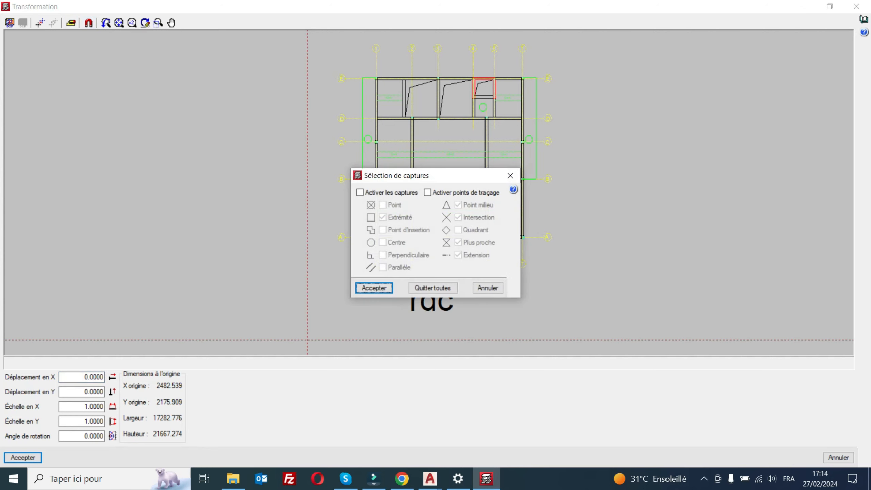
{"action": "left_click", "coordinate": [360, 193]}
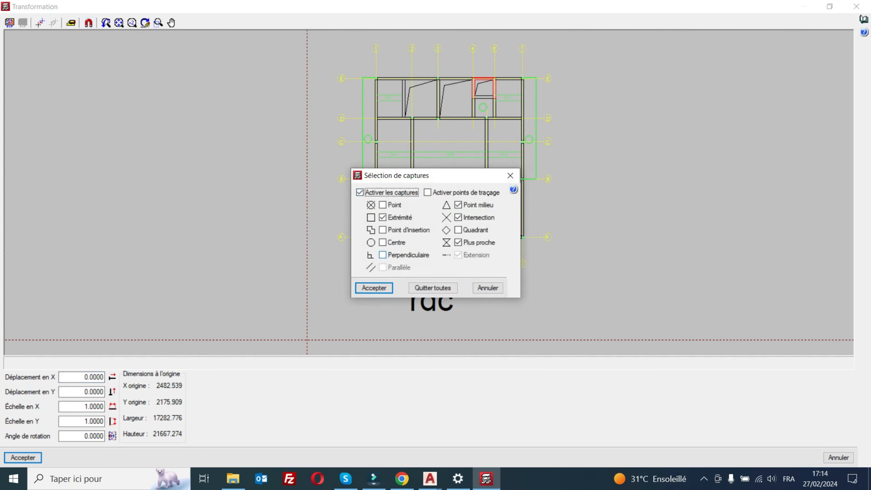
{"action": "left_click", "coordinate": [382, 205]}
{"action": "left_click", "coordinate": [382, 255]}
{"action": "left_click", "coordinate": [382, 242]}
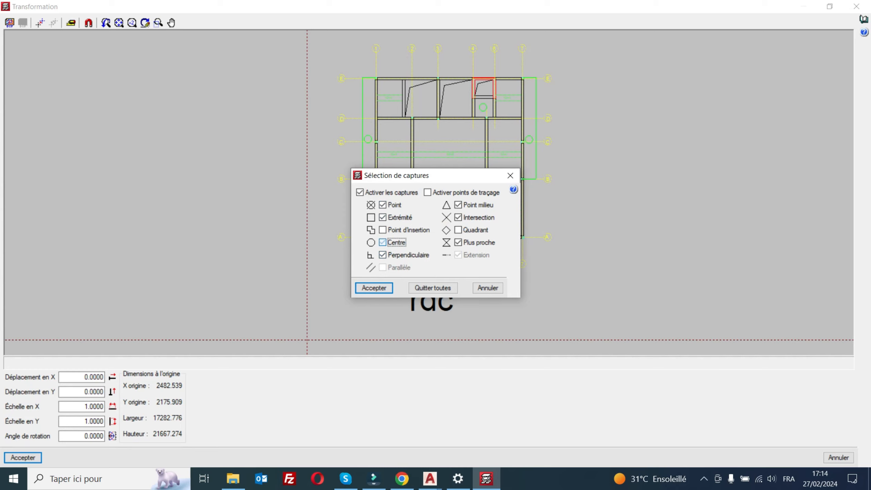
{"action": "left_click", "coordinate": [374, 288]}
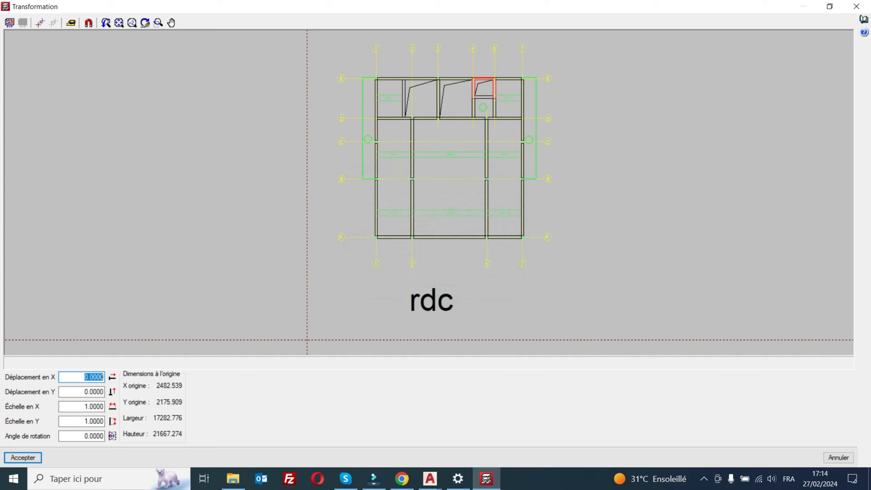
- Check the snap settings again with the column at axes A and 1 in close view
{"action": "scroll", "coordinate": [387, 243], "scroll_direction": "up", "scroll_amount": 3}
{"action": "scroll", "coordinate": [379, 239], "scroll_direction": "up", "scroll_amount": 2}
{"action": "scroll", "coordinate": [369, 233], "scroll_direction": "up", "scroll_amount": 5}
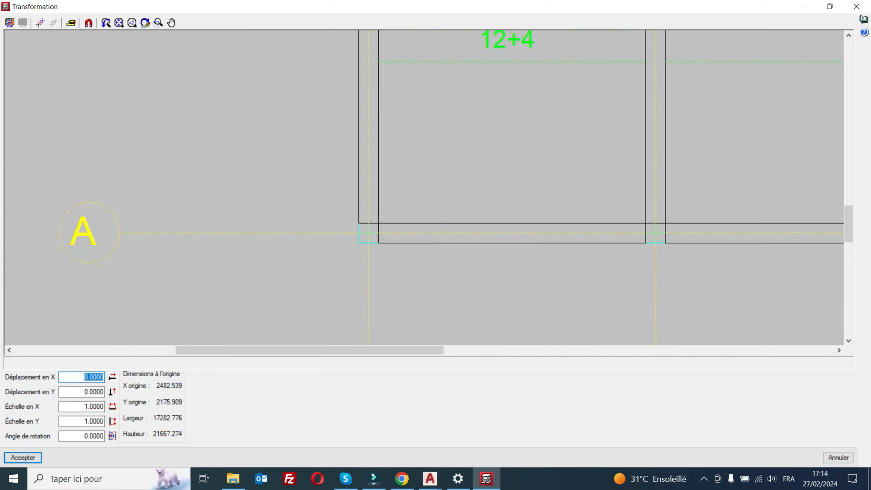
{"action": "left_click", "coordinate": [88, 24]}
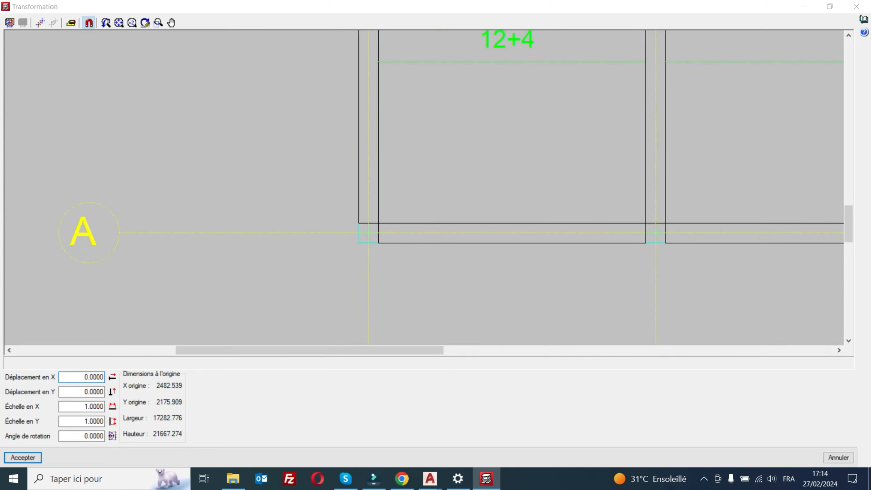
{"action": "left_click", "coordinate": [374, 288]}
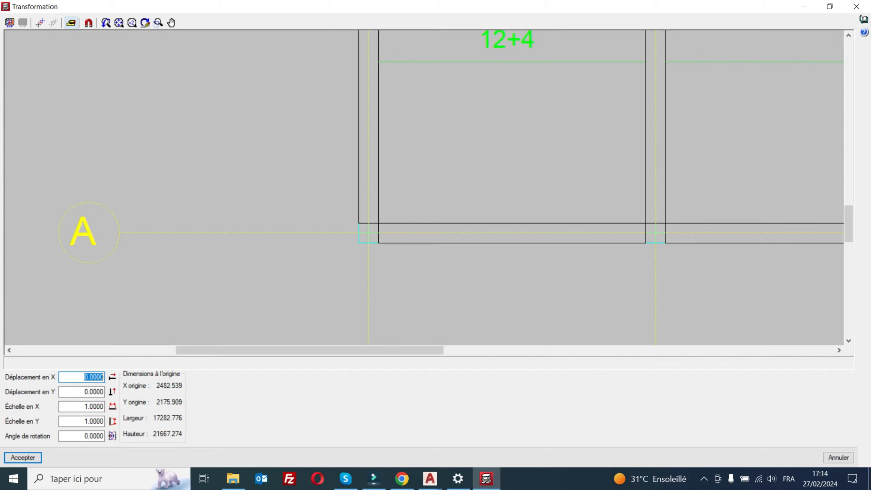
- Scale the RDC plan using the lower edge of the column at axes A and 1 as a known distance of 200
{"action": "left_click", "coordinate": [72, 23]}
{"action": "scroll", "coordinate": [373, 243], "scroll_direction": "up", "scroll_amount": 1}
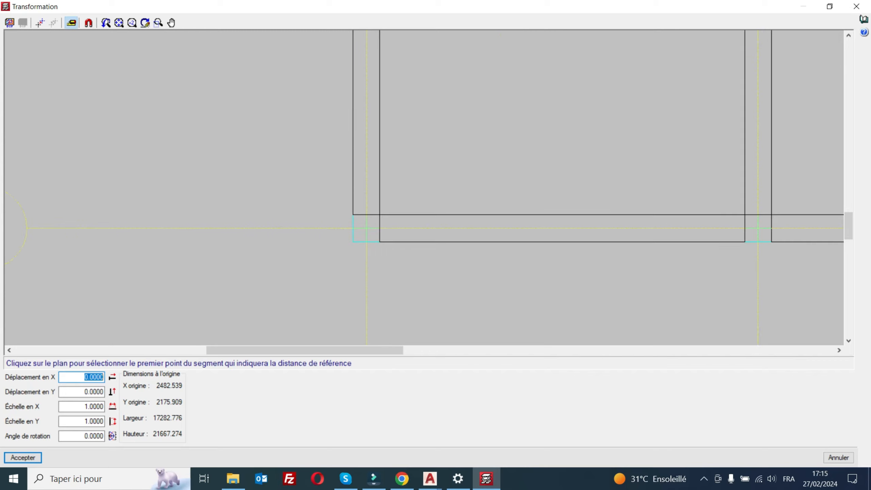
{"action": "scroll", "coordinate": [366, 228], "scroll_direction": "up", "scroll_amount": 1}
{"action": "left_click", "coordinate": [352, 236]}
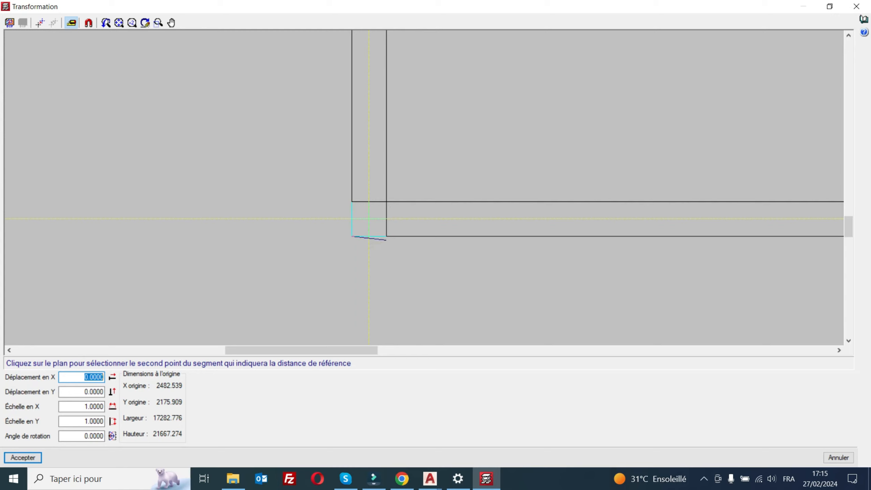
{"action": "left_click", "coordinate": [387, 236]}
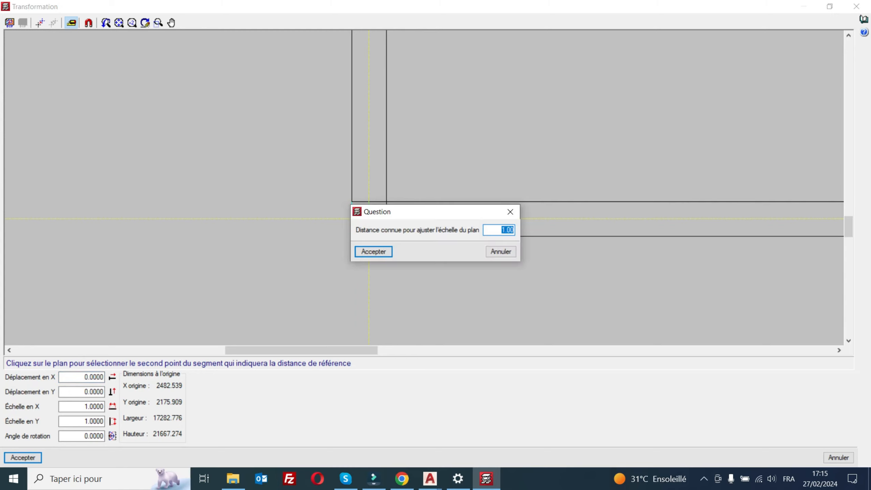
{"action": "type", "text": "200"}
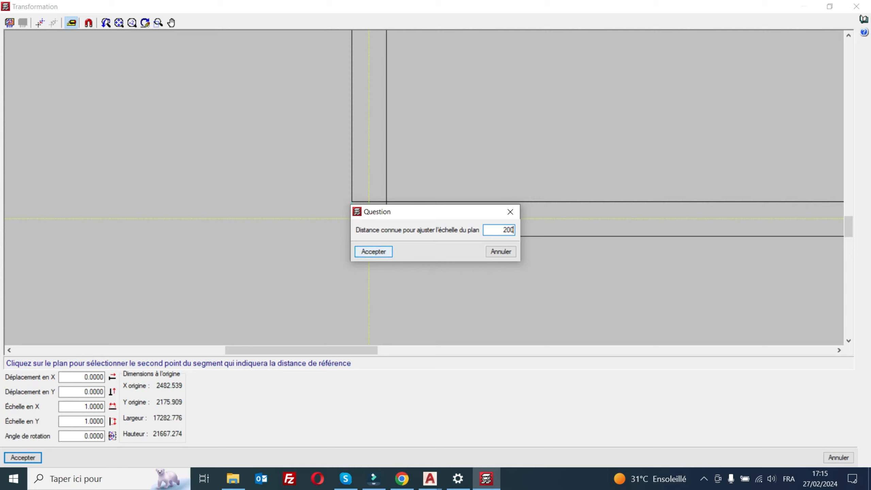
{"action": "left_click", "coordinate": [374, 252]}
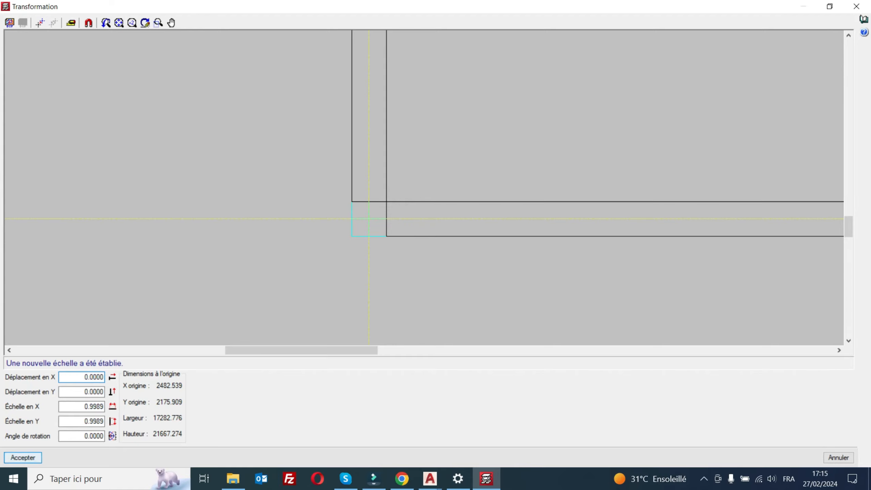
{"action": "key", "text": "Return"}
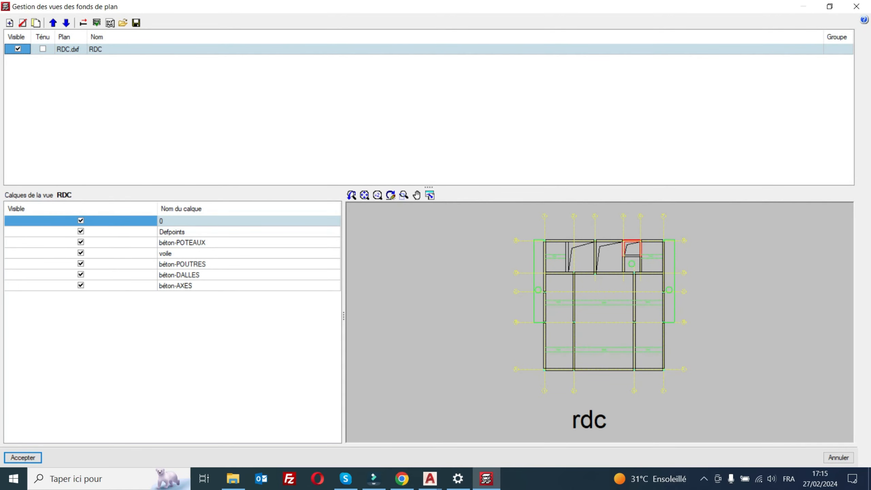
- Set the RDC plan's coordinate origin at the intersection of axes A and 1 and accept the transformation
{"action": "scroll", "coordinate": [642, 312], "scroll_direction": "up", "scroll_amount": 5}
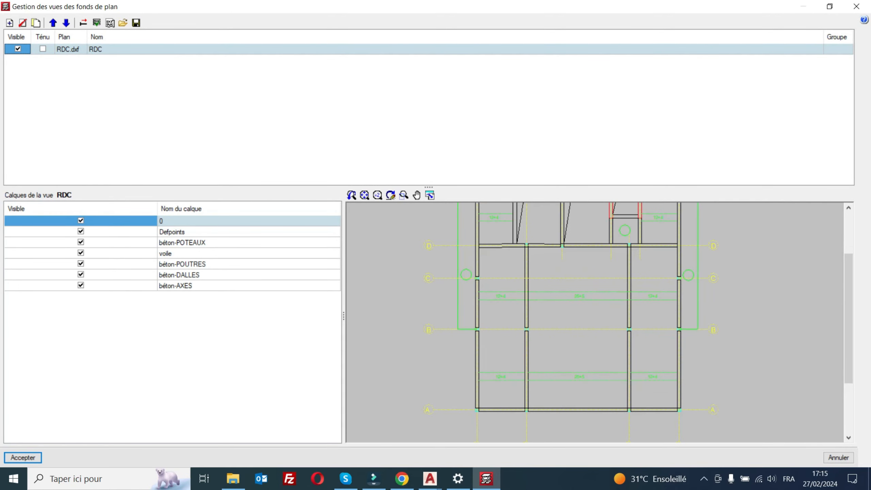
{"action": "scroll", "coordinate": [595, 322], "scroll_direction": "down", "scroll_amount": 3}
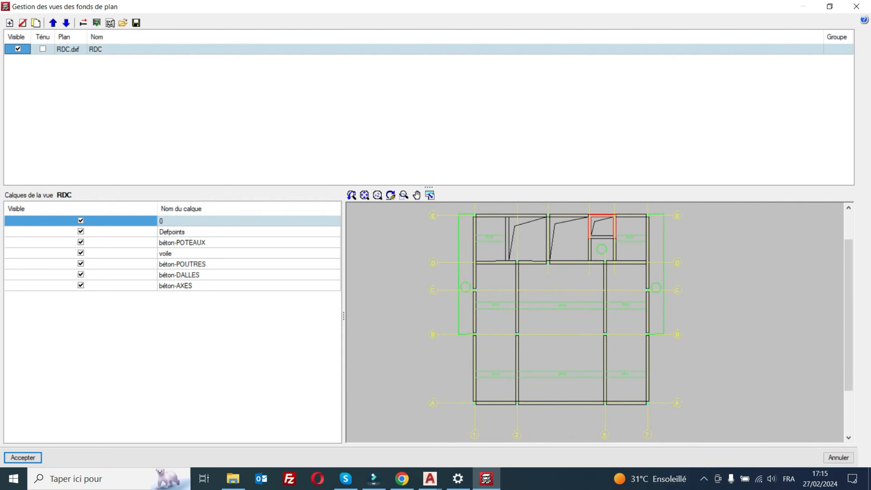
{"action": "left_click", "coordinate": [83, 23]}
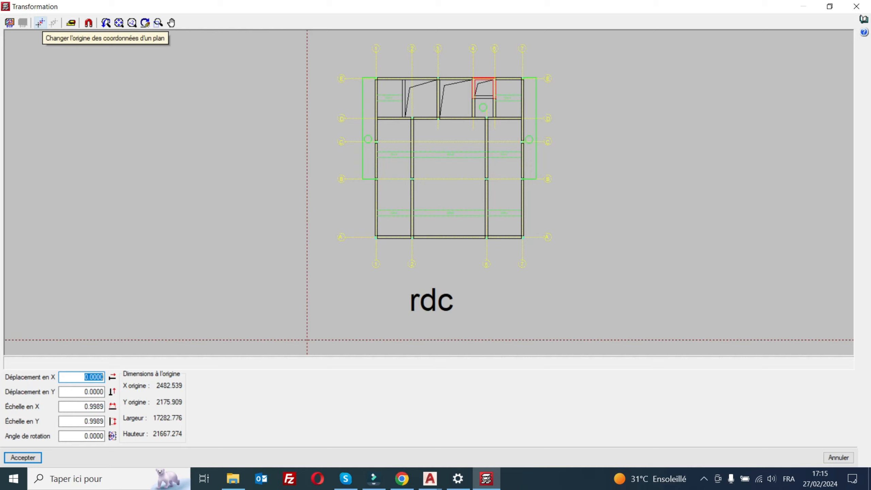
{"action": "left_click", "coordinate": [40, 23]}
{"action": "scroll", "coordinate": [411, 247], "scroll_direction": "up", "scroll_amount": 3}
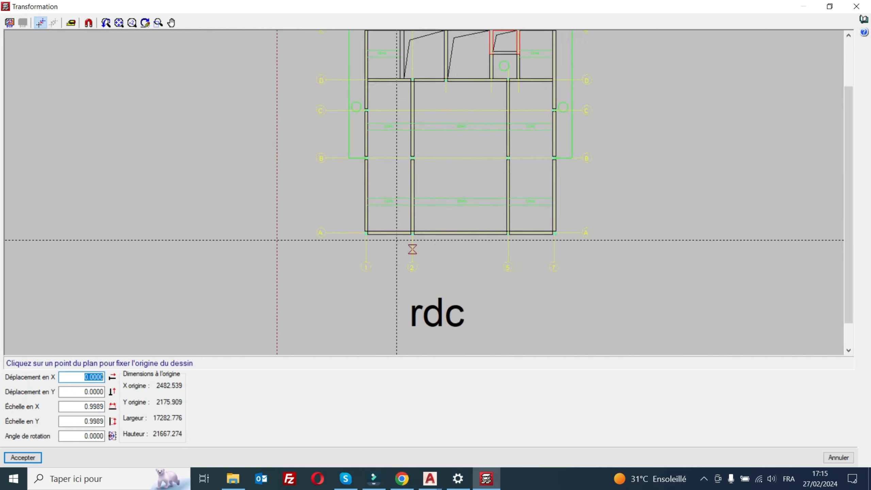
{"action": "scroll", "coordinate": [381, 241], "scroll_direction": "up", "scroll_amount": 5}
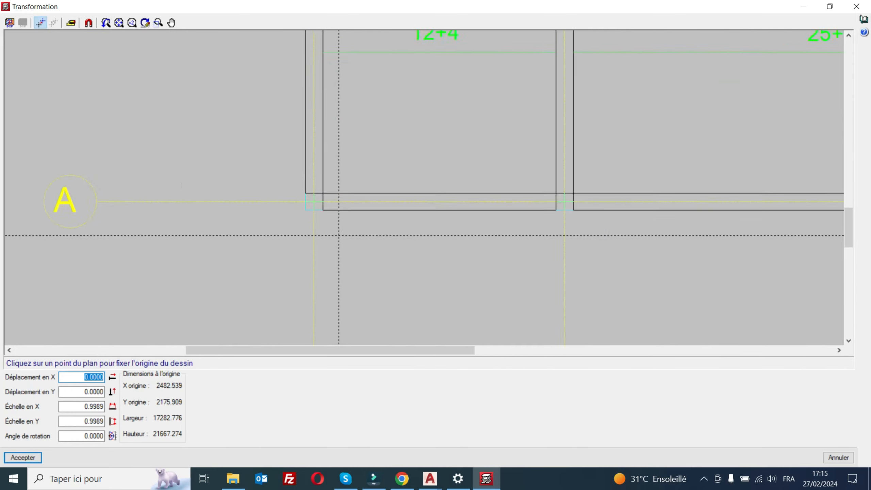
{"action": "scroll", "coordinate": [320, 223], "scroll_direction": "up", "scroll_amount": 2}
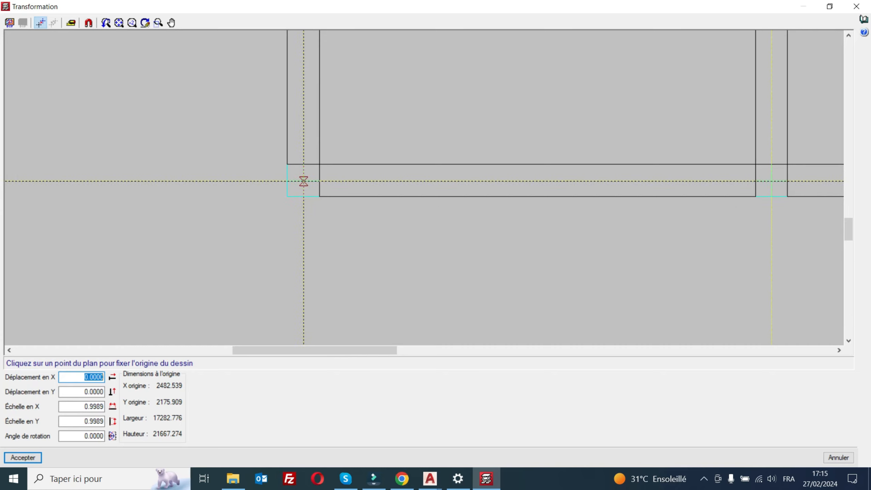
{"action": "left_click", "coordinate": [303, 182]}
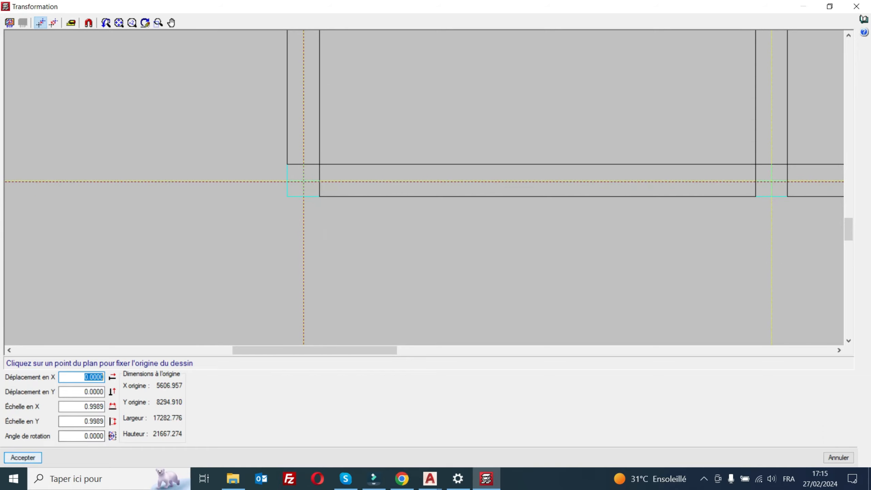
{"action": "left_click", "coordinate": [23, 457]}
- Add the Etage DXF file from the Cypecad folder as a new background plan view
{"action": "scroll", "coordinate": [580, 389], "scroll_direction": "up", "scroll_amount": 5}
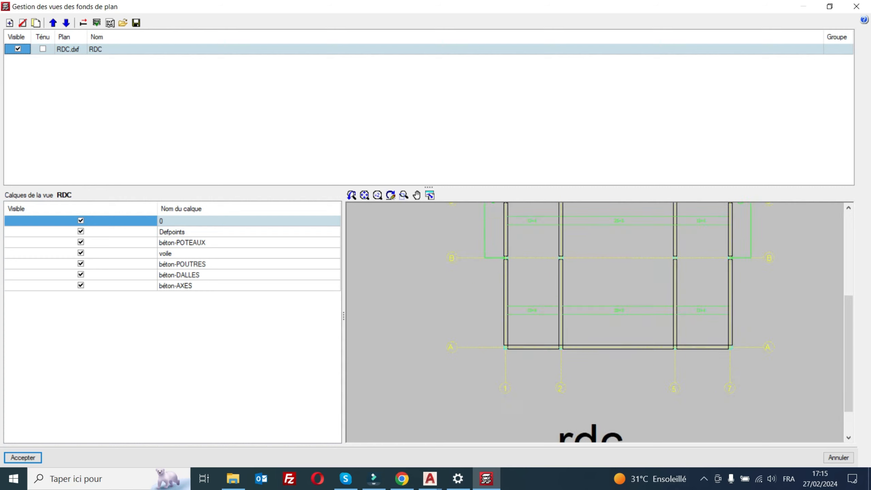
{"action": "scroll", "coordinate": [534, 380], "scroll_direction": "down", "scroll_amount": 5}
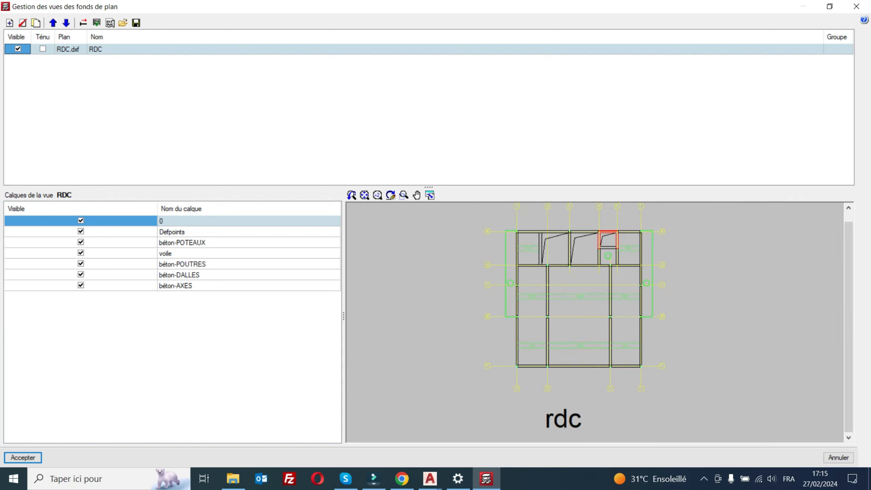
{"action": "scroll", "coordinate": [566, 323], "scroll_direction": "down", "scroll_amount": 2}
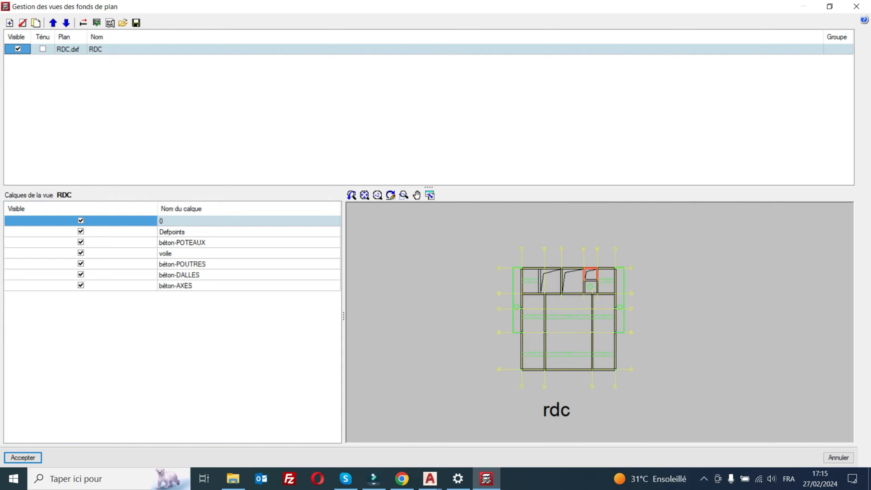
{"action": "left_click", "coordinate": [10, 23]}
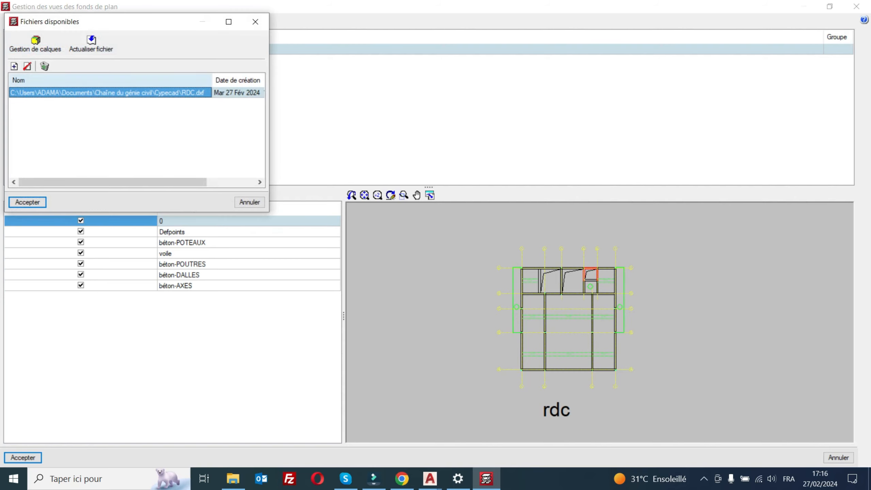
{"action": "left_click", "coordinate": [14, 66]}
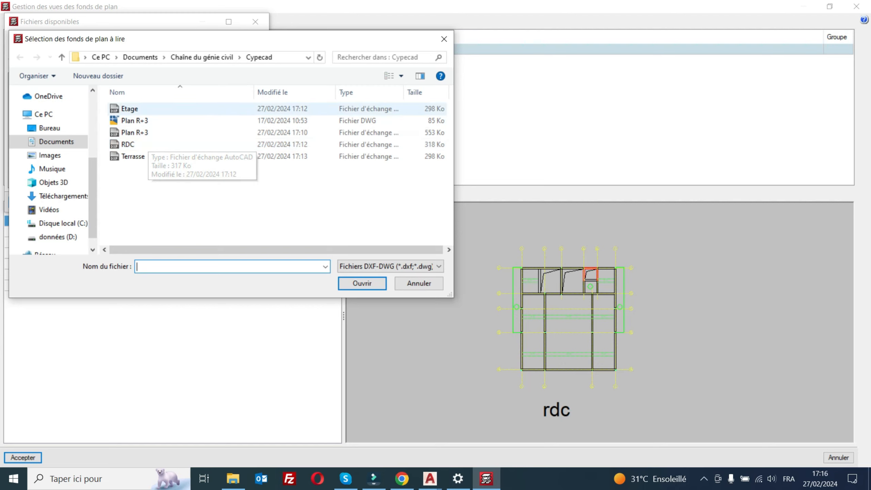
{"action": "left_click", "coordinate": [130, 108]}
{"action": "key", "text": "Return"}
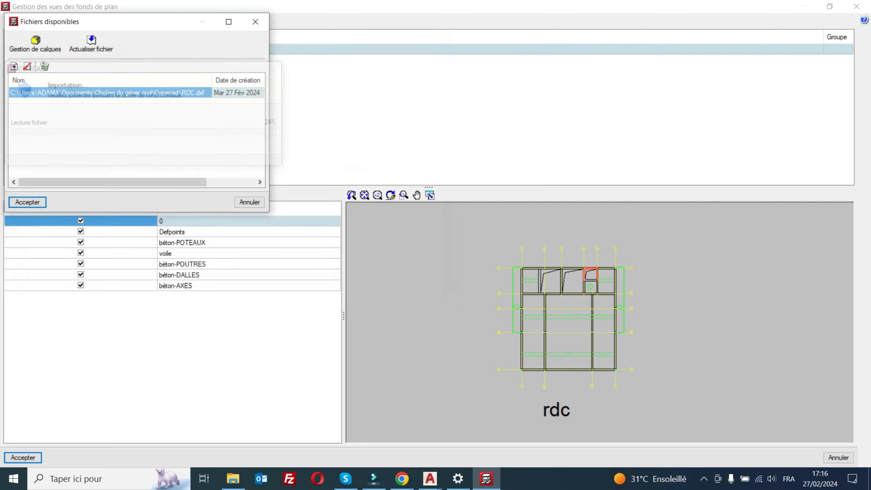
{"action": "key", "text": "Return"}
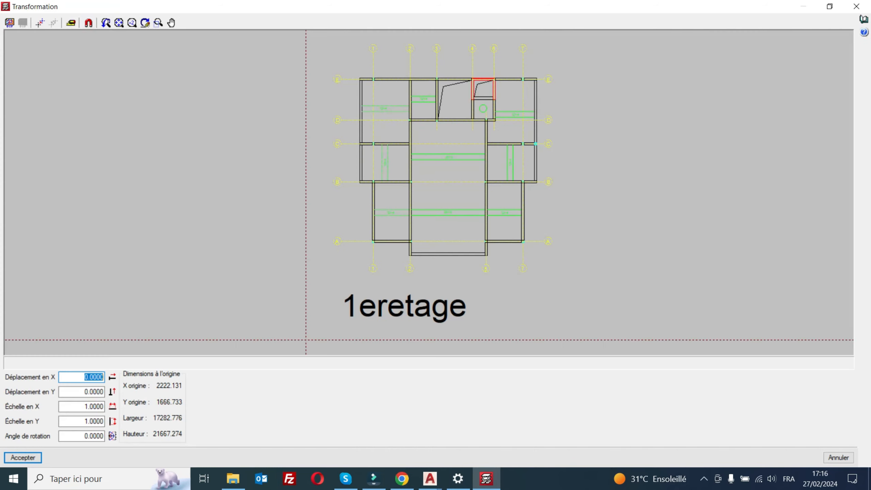
- Open the Etage view's transformation and start the scale reference segment at the lower-left corner of the column at axes A and 1
{"action": "left_click", "coordinate": [83, 23]}
{"action": "left_click", "coordinate": [71, 23]}
{"action": "scroll", "coordinate": [369, 189], "scroll_direction": "up", "scroll_amount": 5}
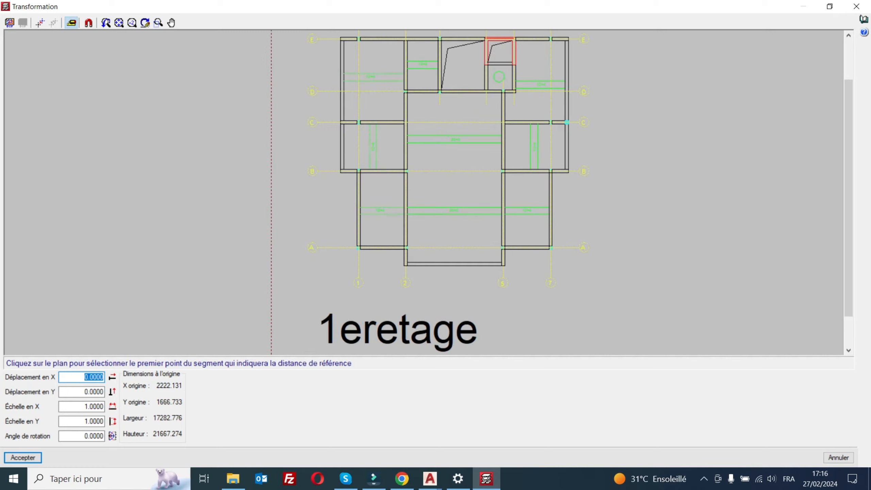
{"action": "scroll", "coordinate": [351, 238], "scroll_direction": "up", "scroll_amount": 6}
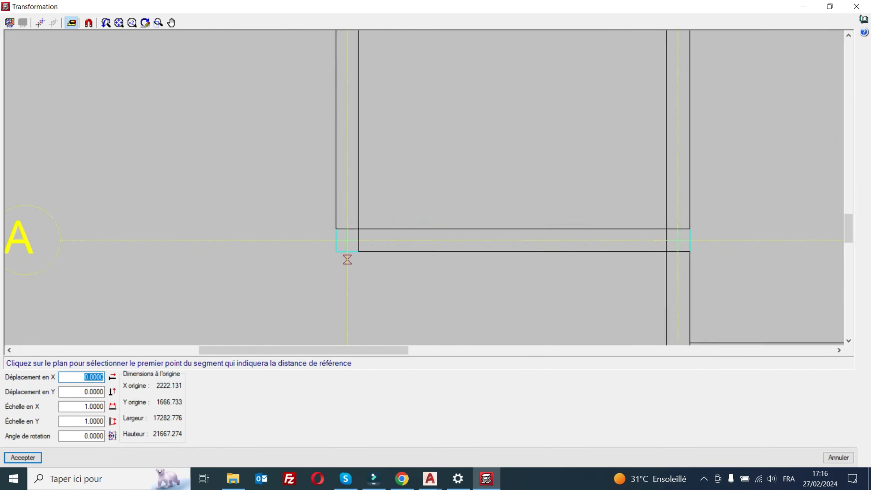
{"action": "left_click", "coordinate": [335, 248]}
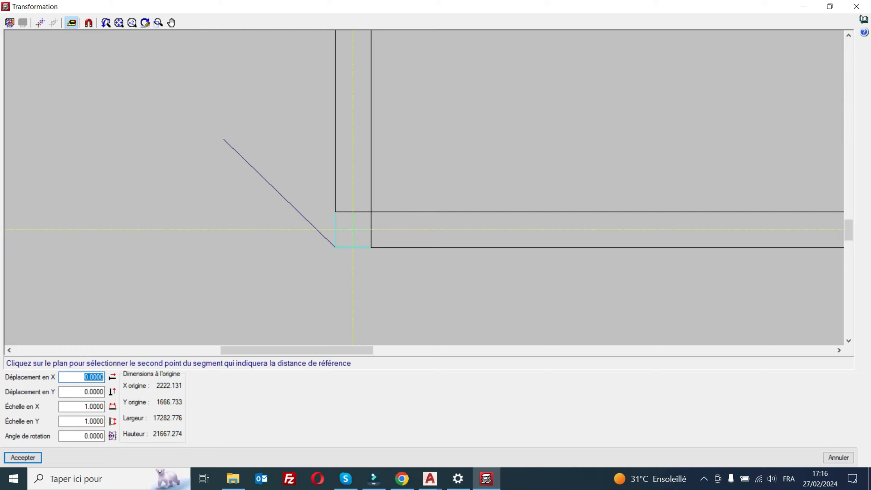
- Enable snapping for the Etage view and add the Point and Perpendiculaire snaps
{"action": "left_click", "coordinate": [88, 23]}
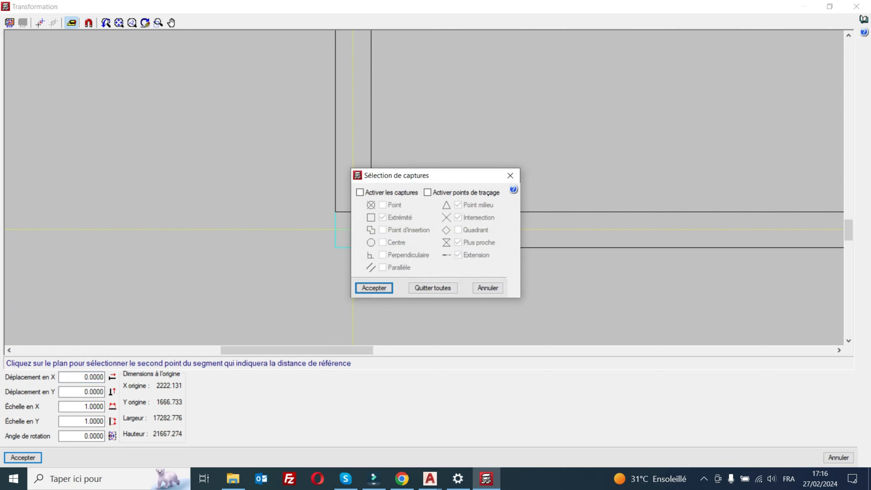
{"action": "left_click", "coordinate": [361, 193]}
{"action": "left_click", "coordinate": [383, 205]}
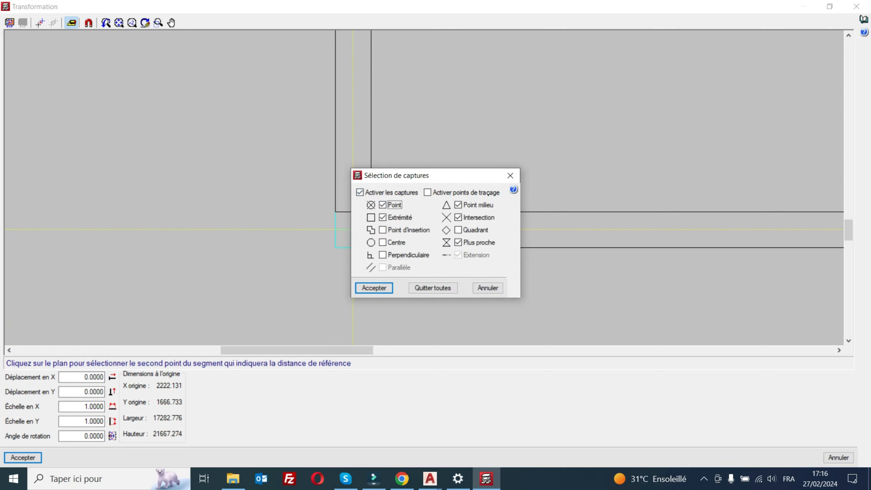
{"action": "left_click", "coordinate": [383, 255]}
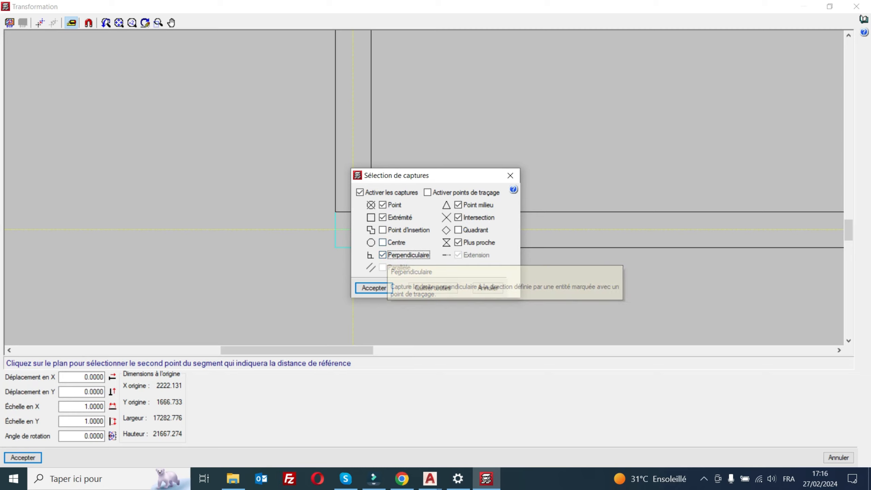
{"action": "left_click", "coordinate": [372, 287]}
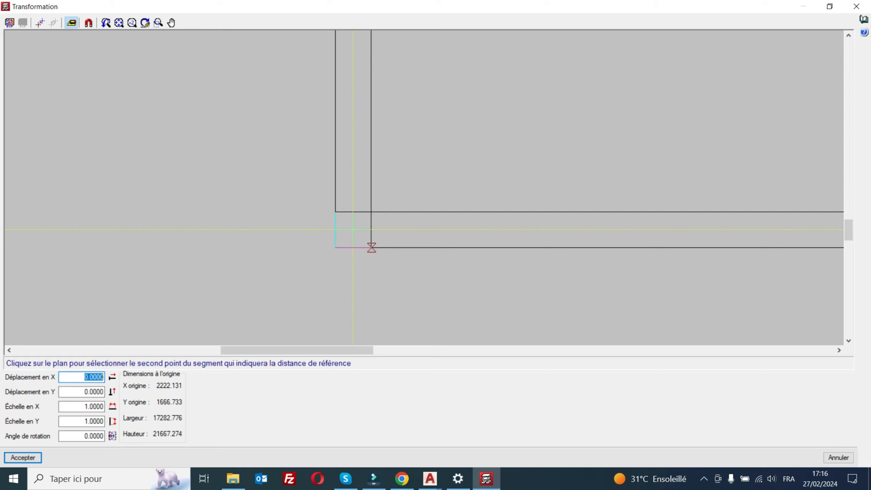
- End the reference segment at the column's lower-right corner and scale the Etage plan with a known distance of 200
{"action": "left_click", "coordinate": [353, 229]}
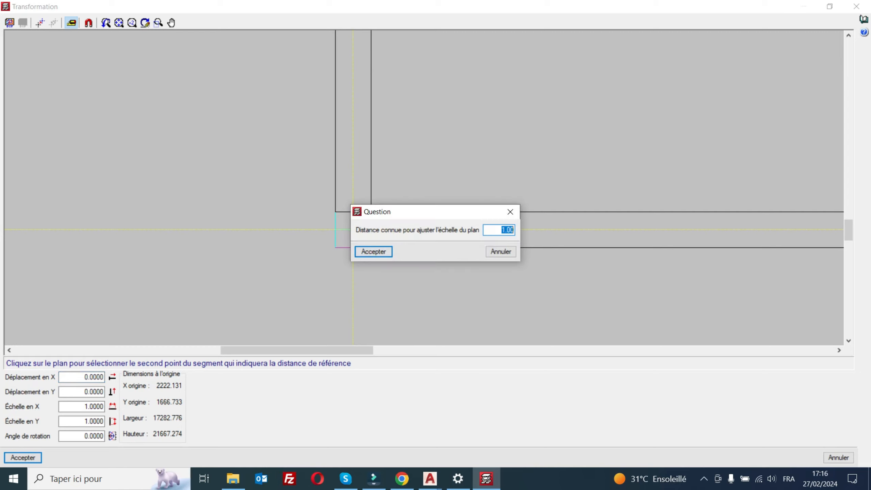
{"action": "type", "text": "200"}
{"action": "key", "text": "Return"}
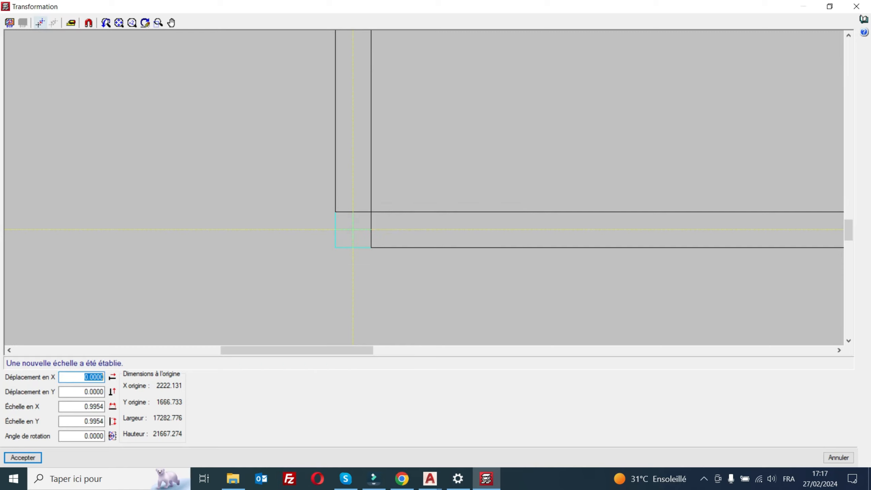
- Set the Etage plan's coordinate origin at the intersection of axes A and 1 and accept the transformation
{"action": "left_click", "coordinate": [40, 23]}
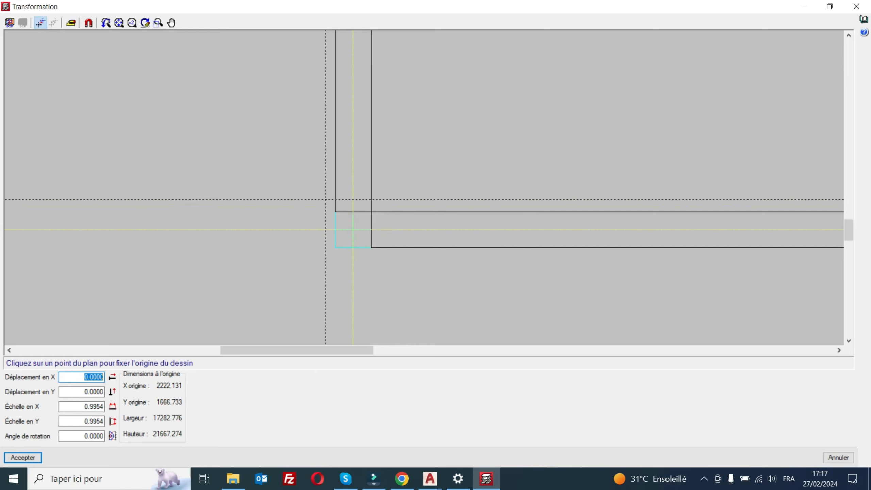
{"action": "left_click", "coordinate": [353, 229]}
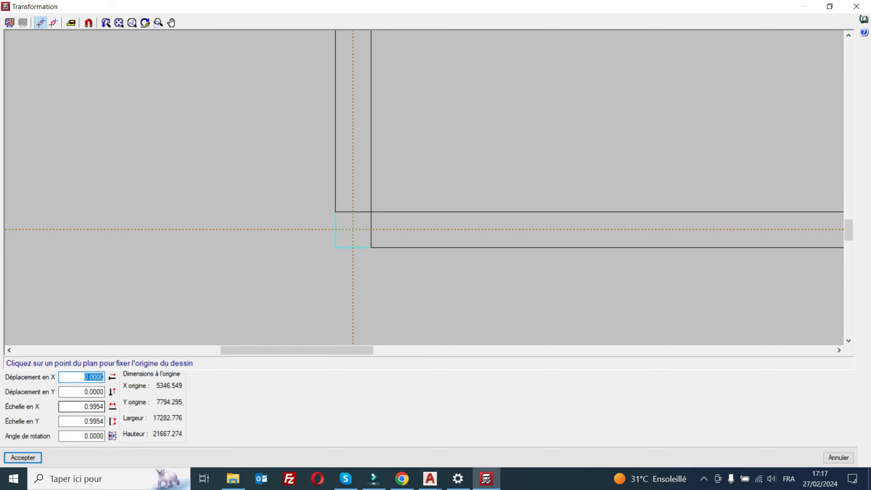
{"action": "left_click", "coordinate": [23, 458]}
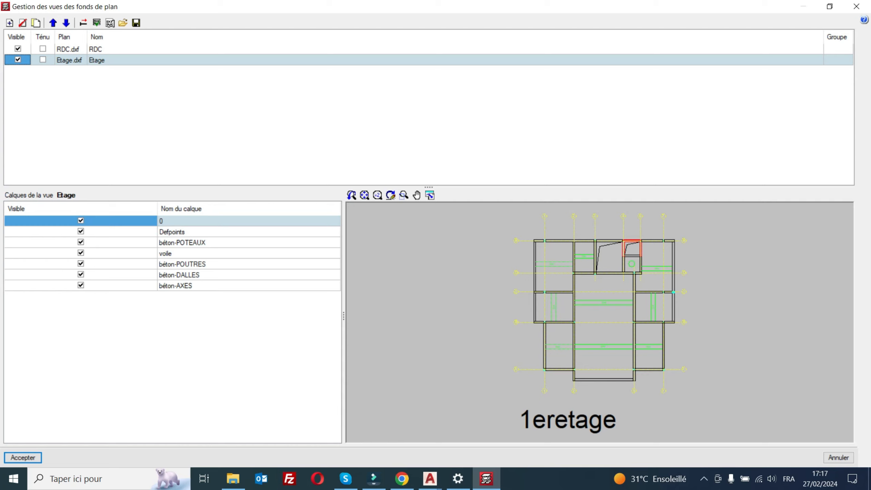
- Add the Terrasse DXF file from the Cypecad folder as a third background plan view
{"action": "left_click", "coordinate": [9, 23]}
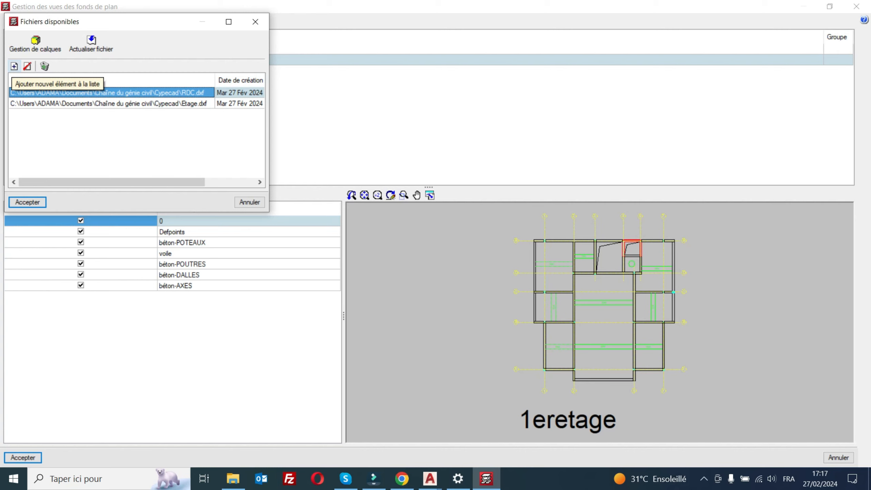
{"action": "left_click", "coordinate": [14, 66]}
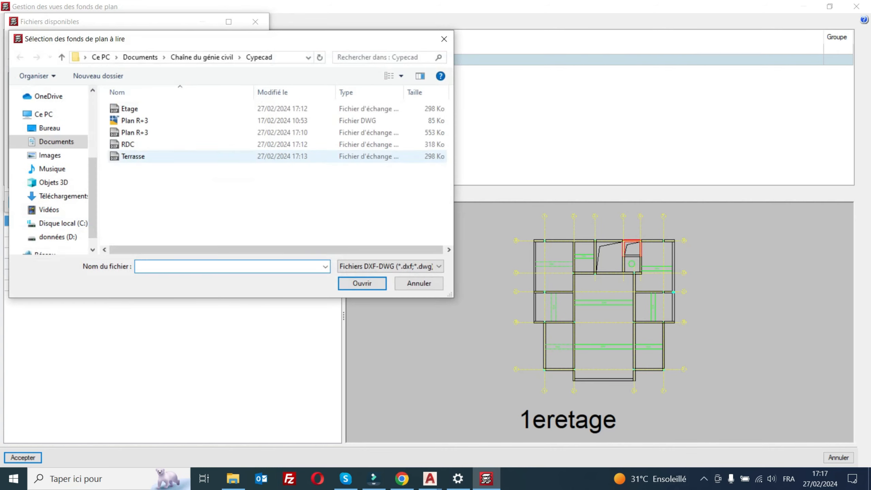
{"action": "left_click", "coordinate": [133, 157]}
{"action": "left_click", "coordinate": [363, 283]}
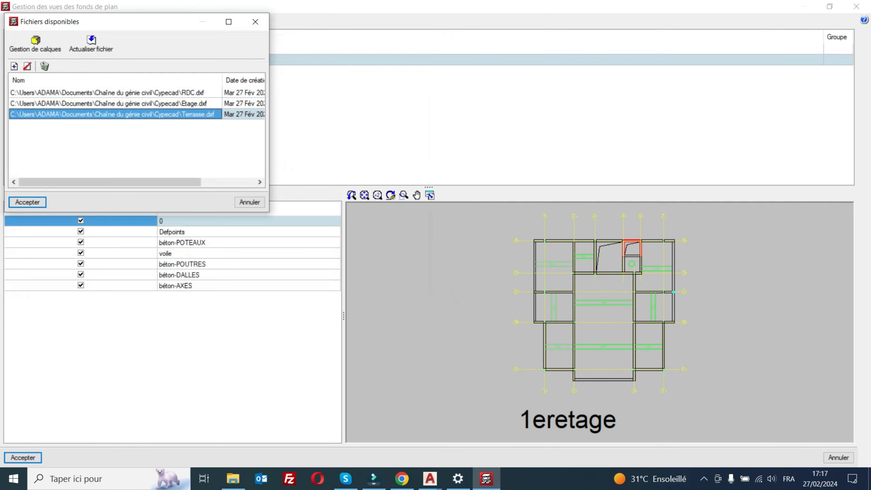
{"action": "left_click", "coordinate": [27, 202]}
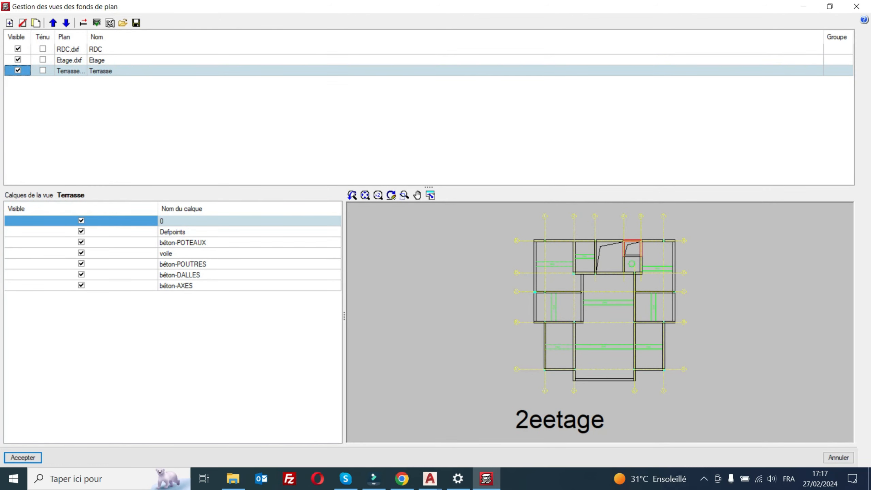
- Open the Terrasse view's transformation at the column where axes A and 1 cross
{"action": "left_click", "coordinate": [83, 23]}
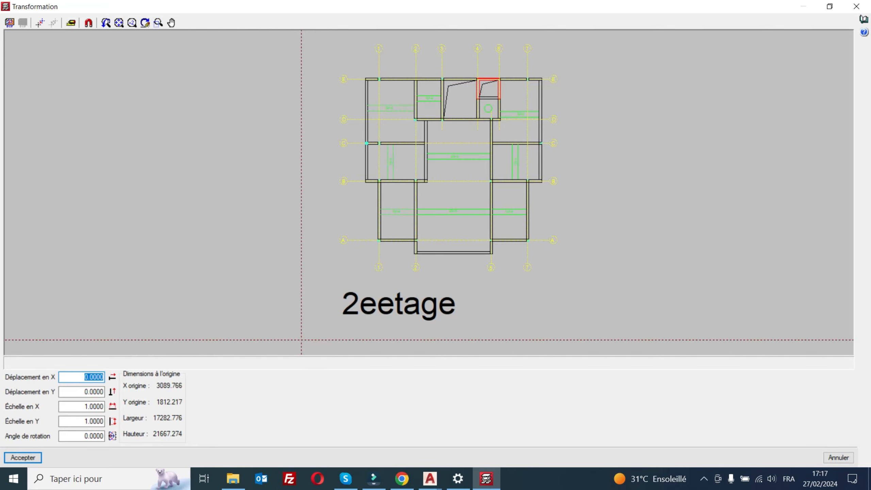
{"action": "scroll", "coordinate": [382, 244], "scroll_direction": "up", "scroll_amount": 5}
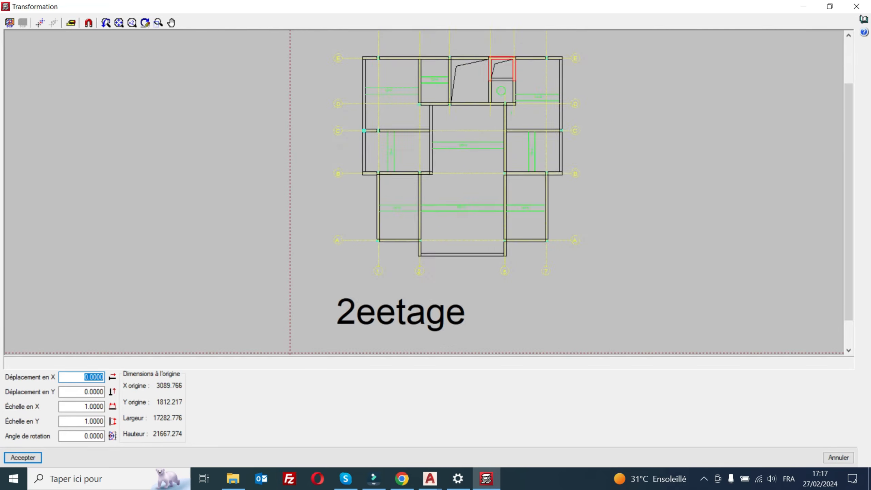
{"action": "scroll", "coordinate": [372, 237], "scroll_direction": "down", "scroll_amount": 6}
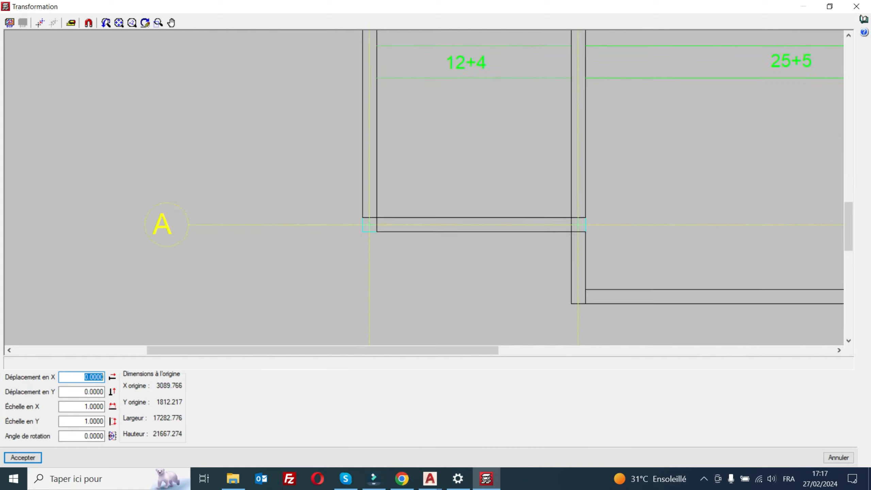
{"action": "scroll", "coordinate": [371, 237], "scroll_direction": "up", "scroll_amount": 5}
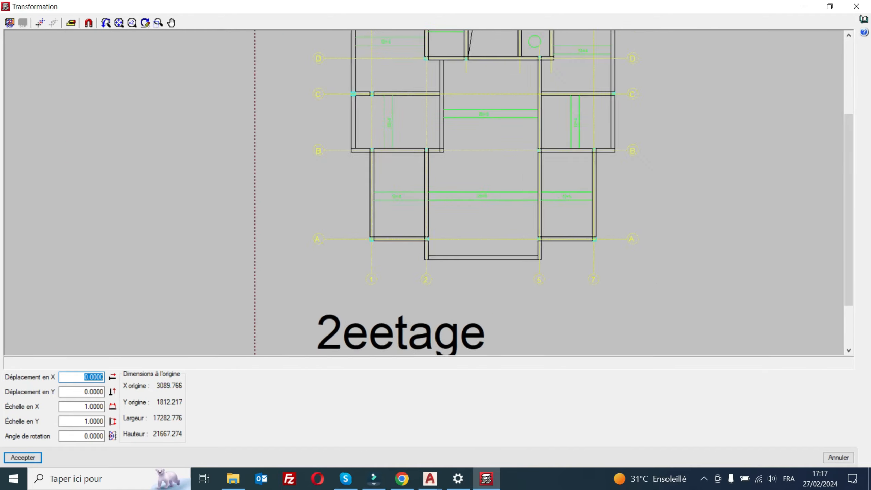
{"action": "scroll", "coordinate": [369, 250], "scroll_direction": "up", "scroll_amount": 5}
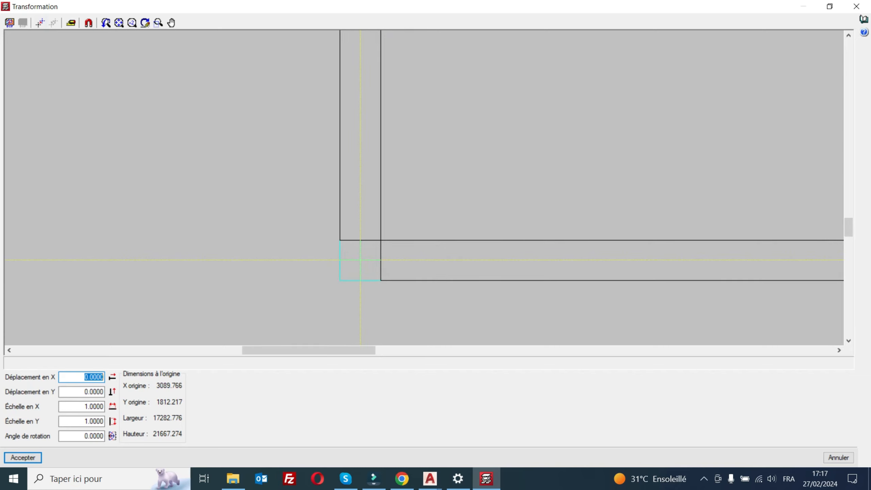
- Try to scale the Terrasse plan from the column's unsnapped lower edge with a known distance of 200
{"action": "left_click", "coordinate": [72, 23]}
{"action": "scroll", "coordinate": [368, 280], "scroll_direction": "up", "scroll_amount": 4}
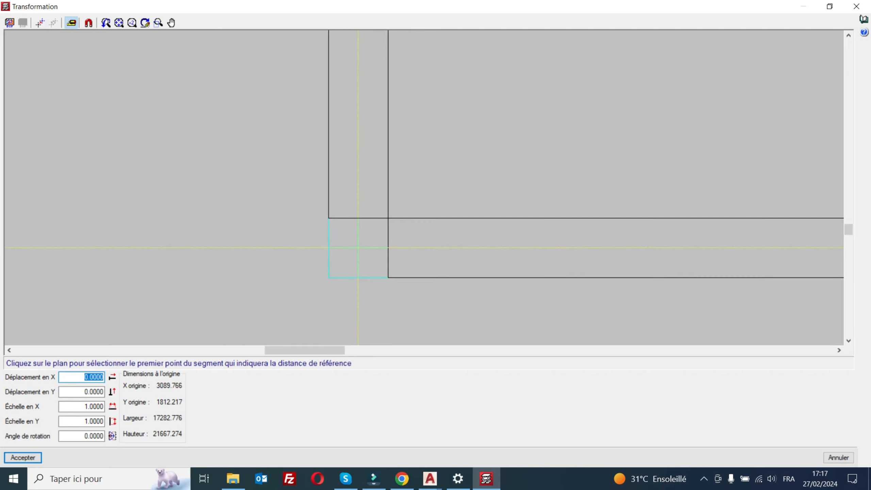
{"action": "scroll", "coordinate": [360, 240], "scroll_direction": "up", "scroll_amount": 1}
{"action": "left_click", "coordinate": [324, 271]}
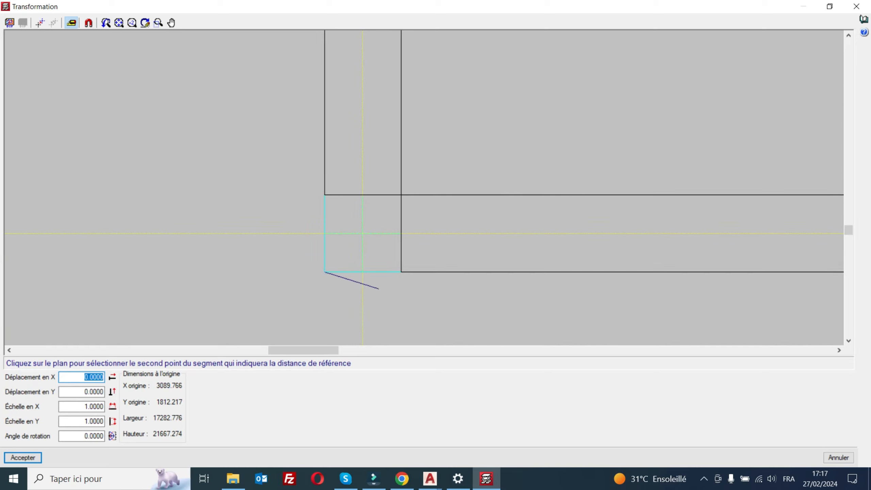
{"action": "left_click", "coordinate": [401, 272]}
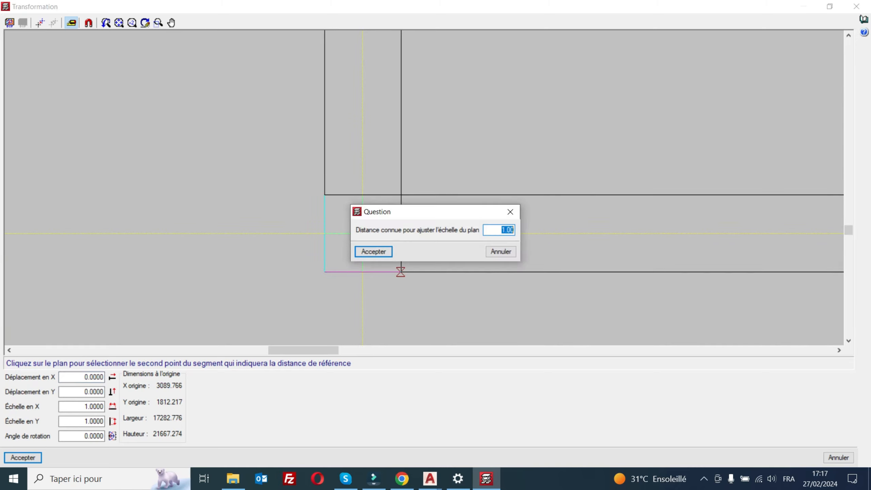
{"action": "type", "text": "200"}
{"action": "key", "text": "Return"}
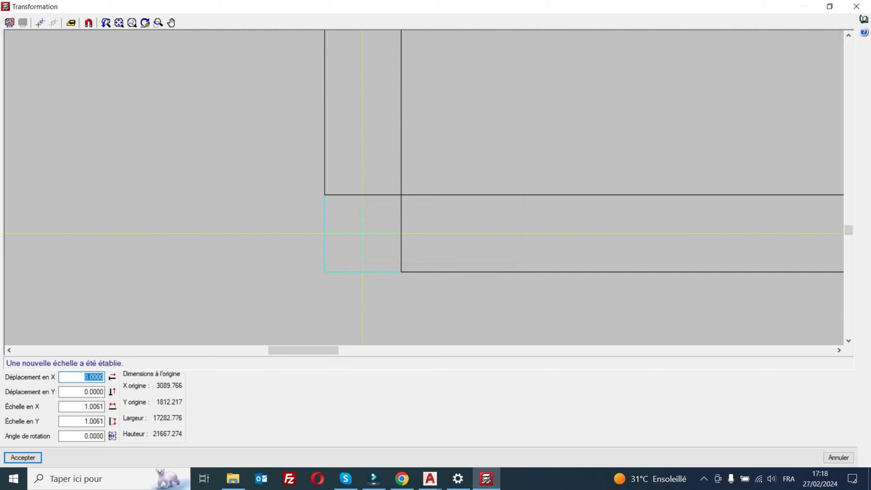
- Restart the scale adjustment and enable snapping with the Point, Centre, Perpendiculaire and Quadrant snaps added
{"action": "left_click", "coordinate": [71, 23]}
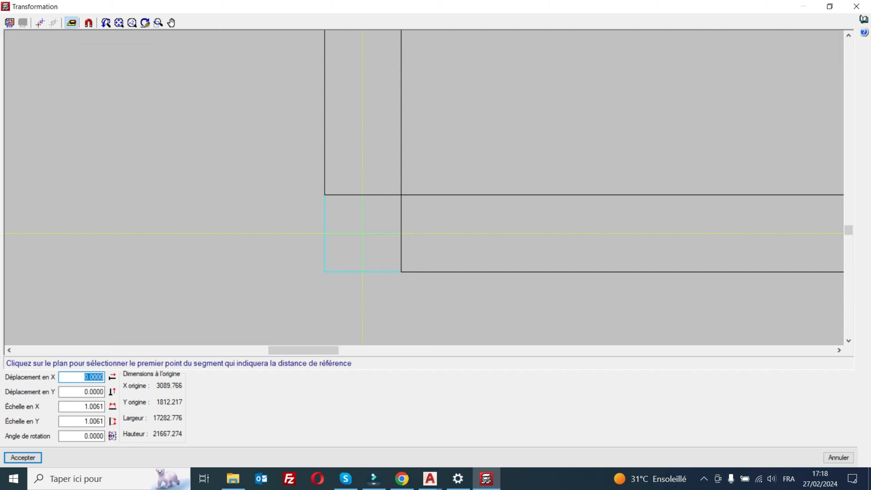
{"action": "left_click", "coordinate": [89, 23]}
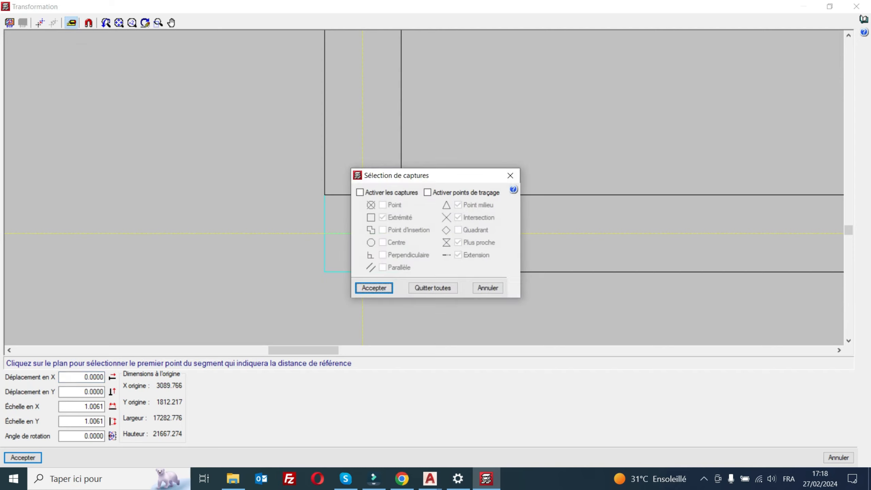
{"action": "left_click", "coordinate": [360, 192]}
{"action": "left_click", "coordinate": [383, 205]}
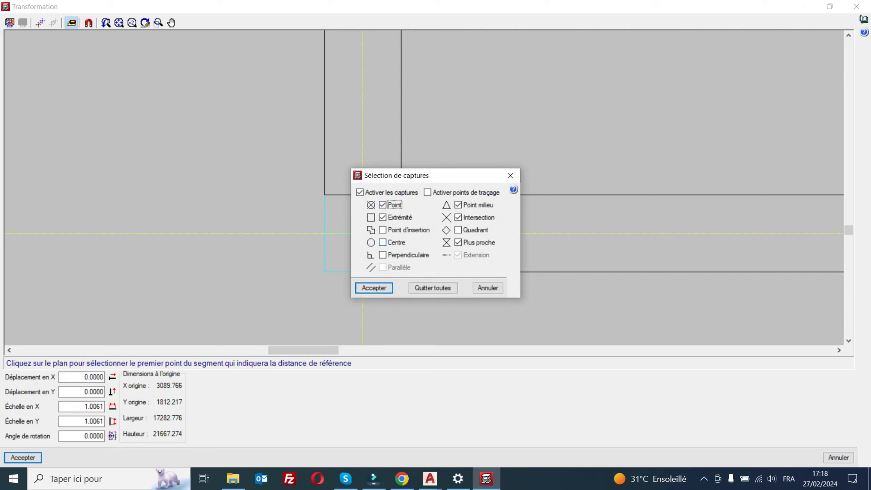
{"action": "key", "text": "Tab"}
{"action": "key", "text": "space"}
{"action": "left_click", "coordinate": [459, 230]}
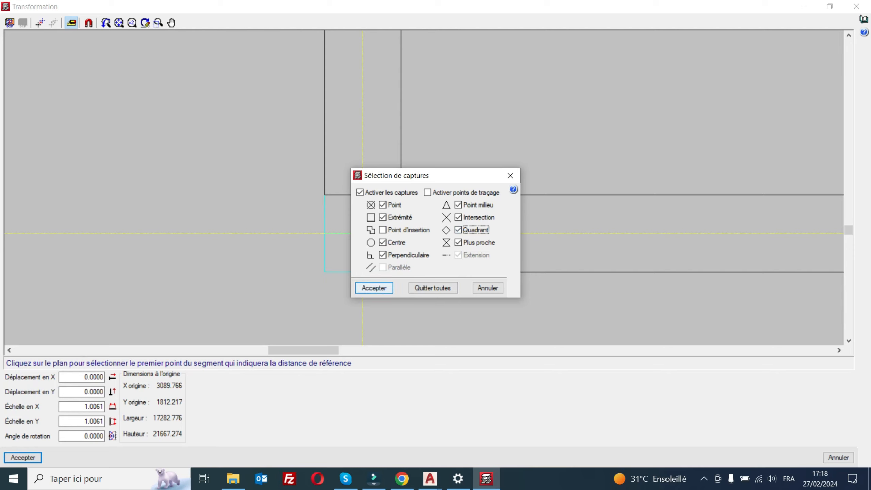
{"action": "key", "text": "Return"}
- Scale the Terrasse plan from the column's lower-left to lower-right corner, accepting a known distance of 1.00
{"action": "left_click", "coordinate": [325, 272]}
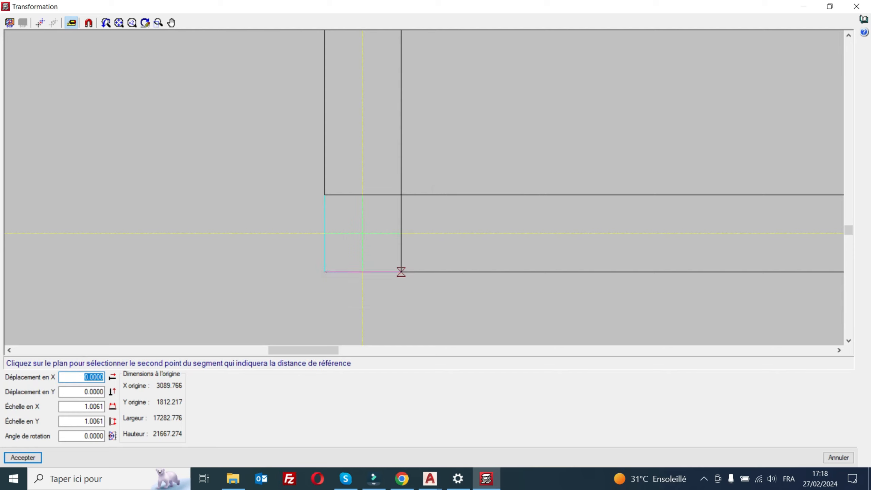
{"action": "left_click", "coordinate": [363, 234]}
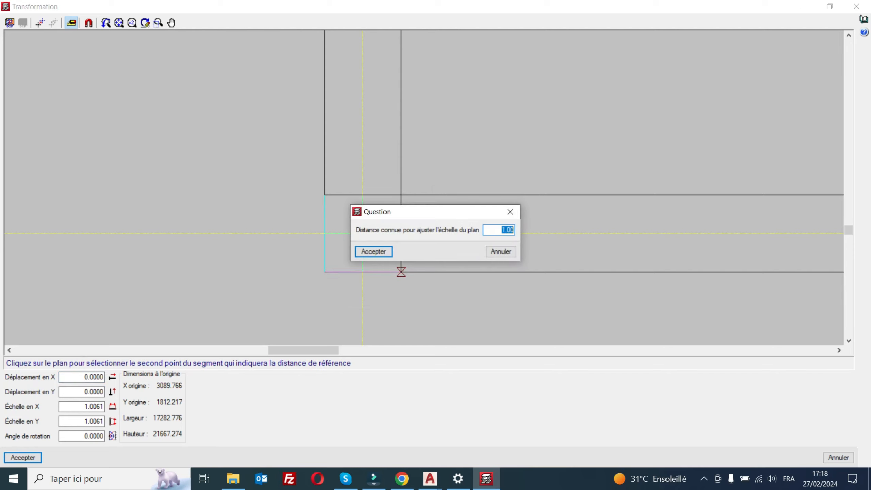
{"action": "key", "text": "Return"}
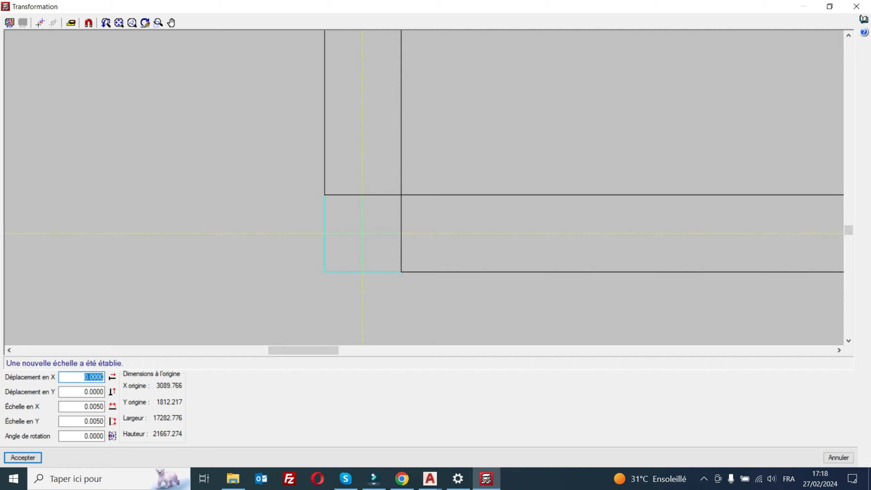
- Set the Terrasse plan's drawing origin at the intersection of axes A and 1 and accept the transformation
{"action": "left_click", "coordinate": [40, 23]}
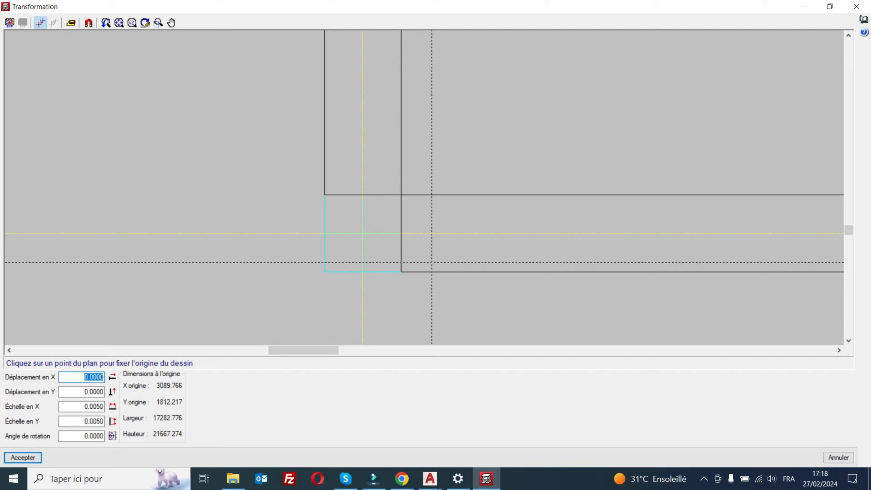
{"action": "left_click", "coordinate": [363, 233]}
{"action": "left_click", "coordinate": [23, 457]}
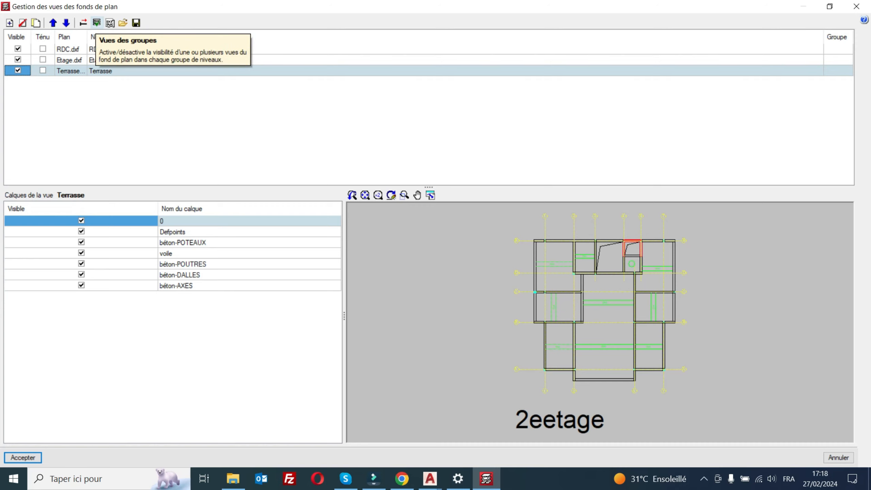
- Assign the RDC background view to the Fondation and RDC groups
{"action": "left_click", "coordinate": [97, 23]}
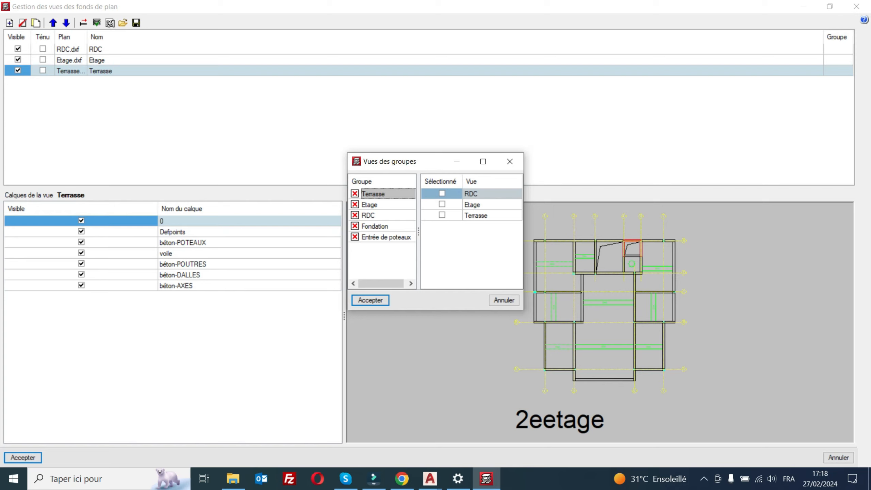
{"action": "left_click", "coordinate": [375, 227]}
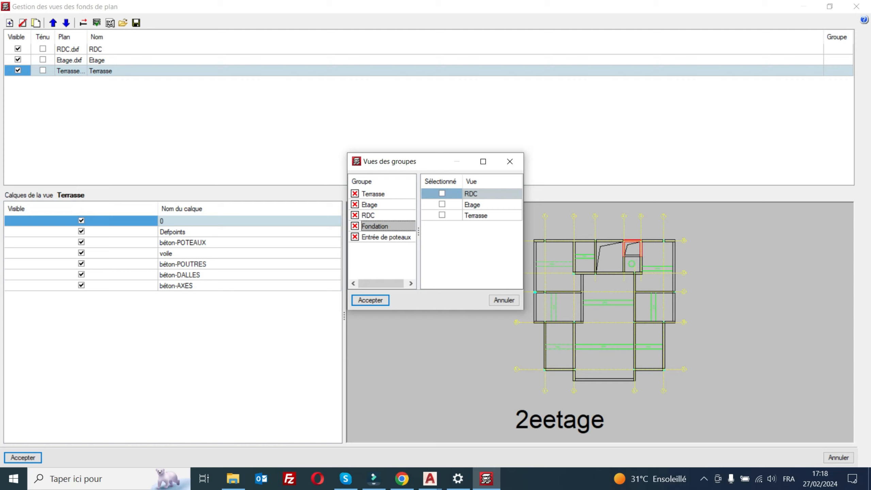
{"action": "left_click", "coordinate": [442, 194]}
{"action": "left_click", "coordinate": [369, 215]}
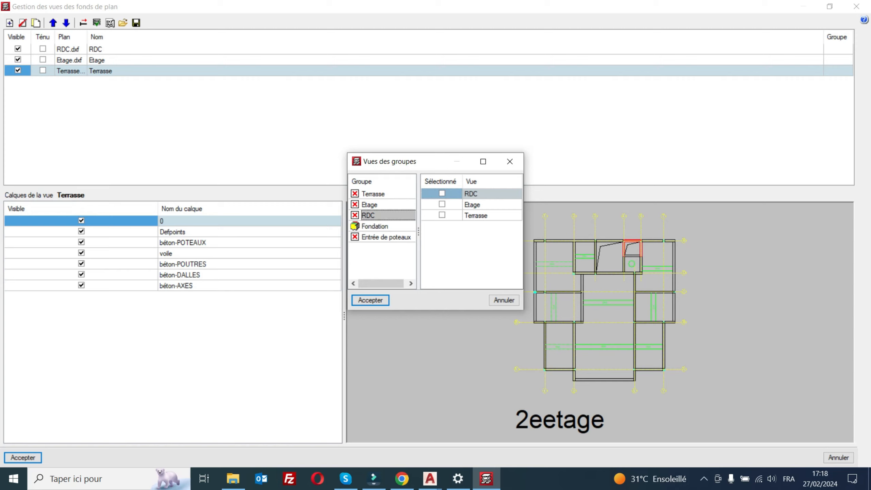
{"action": "left_click", "coordinate": [442, 194]}
- Assign the Etage view to the Etage group and the Terrasse view to the Terrasse group
{"action": "left_click", "coordinate": [371, 204]}
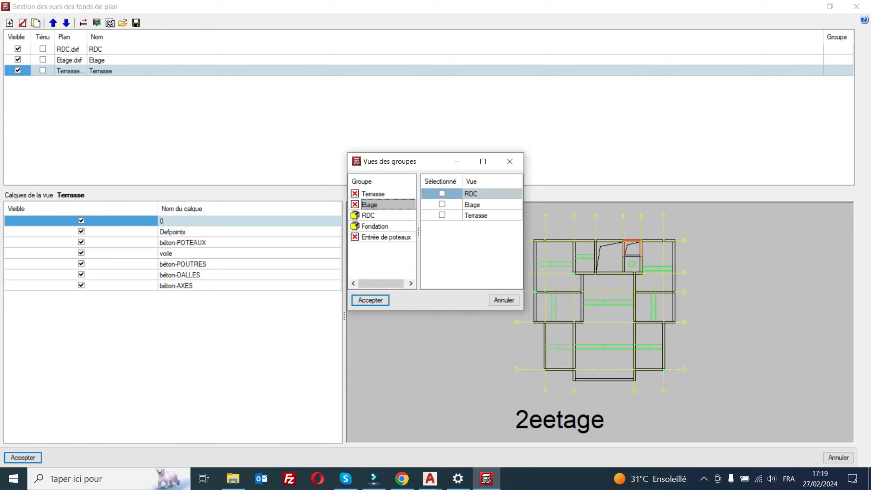
{"action": "left_click", "coordinate": [442, 205]}
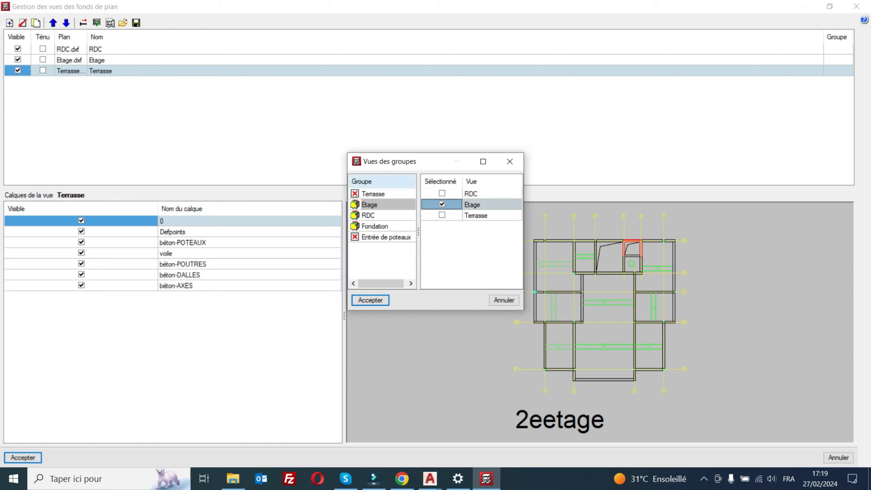
{"action": "left_click", "coordinate": [374, 194]}
{"action": "left_click", "coordinate": [442, 216]}
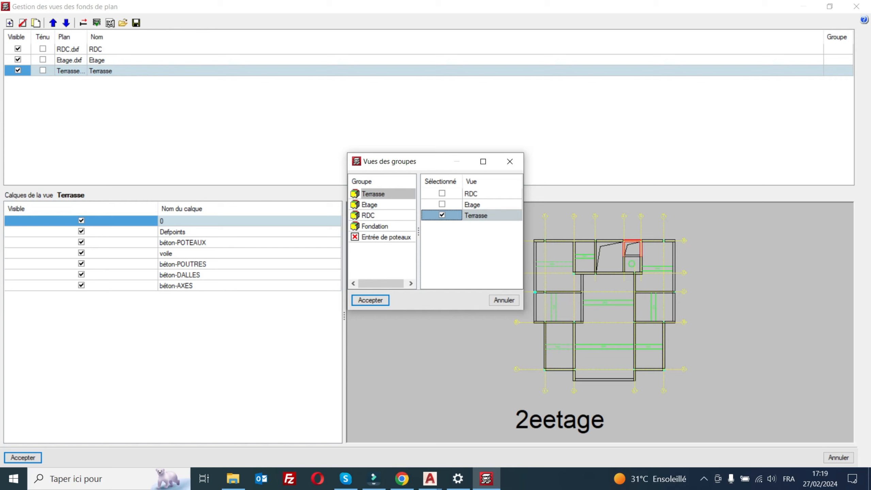
- Assign the RDC, Etage and Terrasse views to the Entrée de poteaux group
{"action": "left_click", "coordinate": [386, 237]}
{"action": "left_click", "coordinate": [442, 193]}
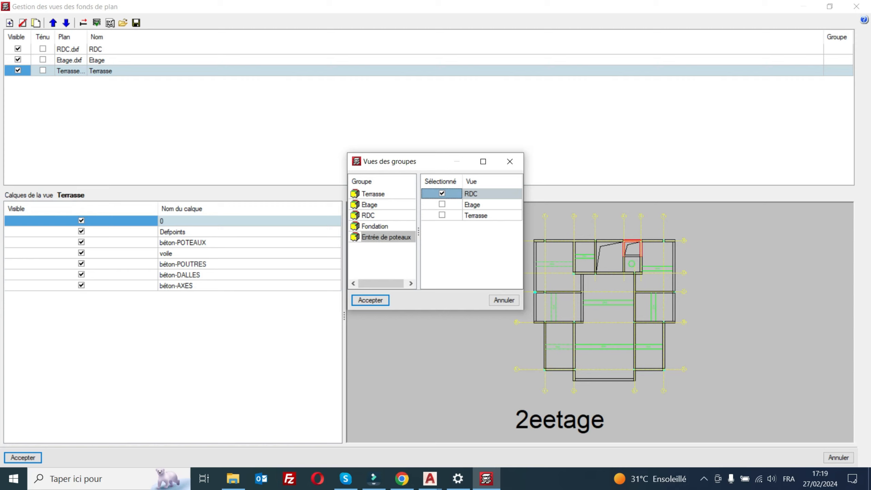
{"action": "left_click", "coordinate": [442, 204]}
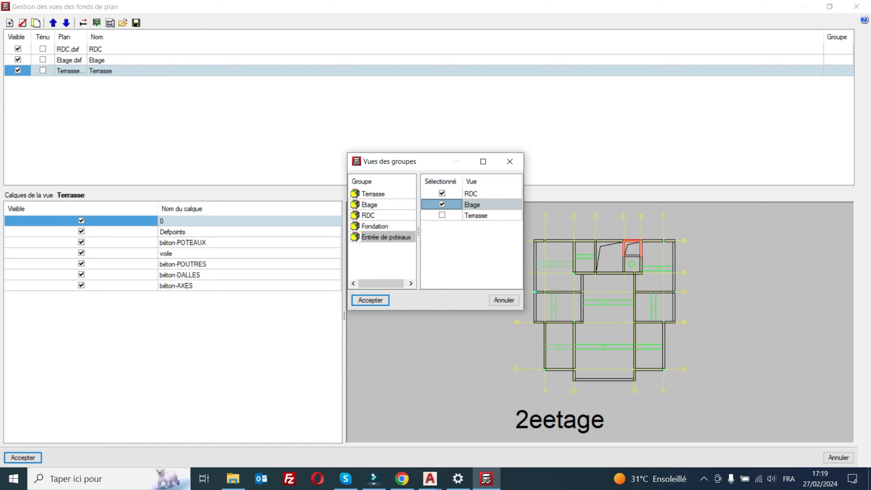
{"action": "left_click", "coordinate": [442, 215]}
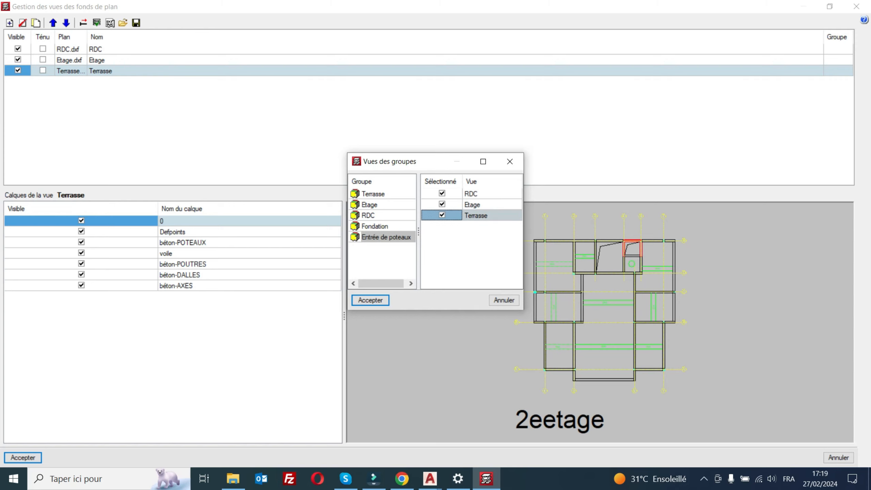
- Review the views assigned to each group, then accept the assignments and the background view management
{"action": "left_click", "coordinate": [369, 205]}
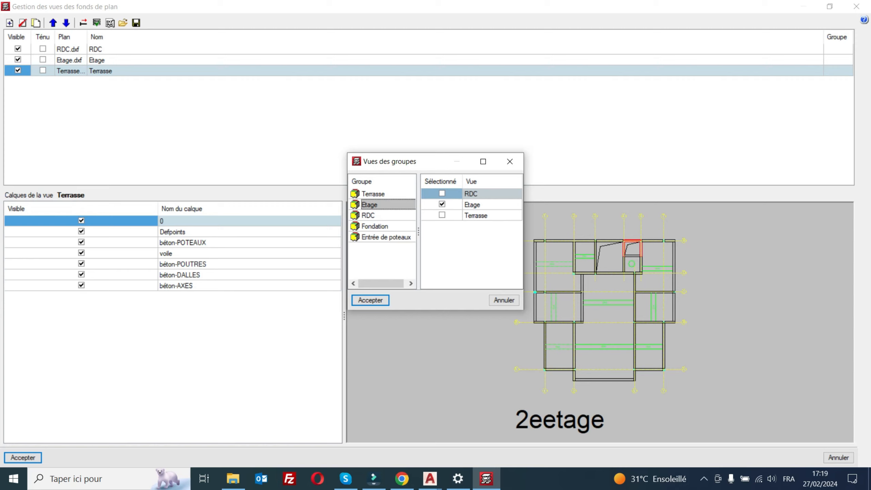
{"action": "left_click", "coordinate": [368, 215]}
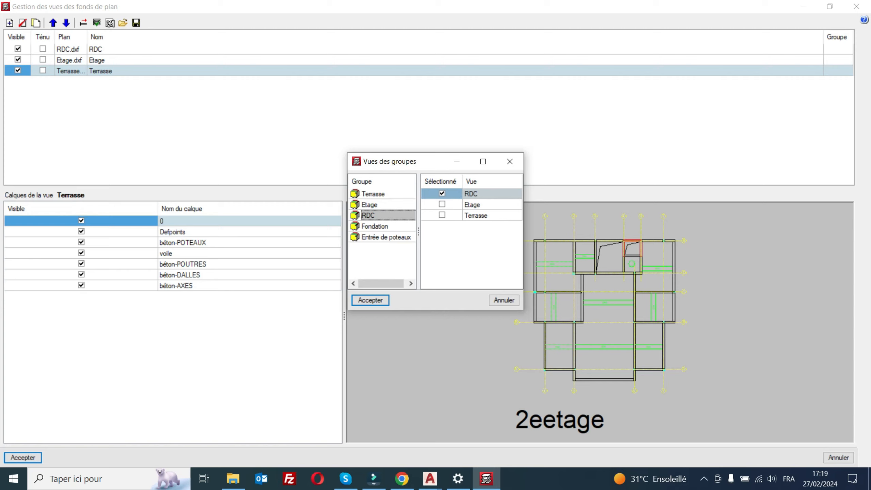
{"action": "left_click", "coordinate": [375, 226]}
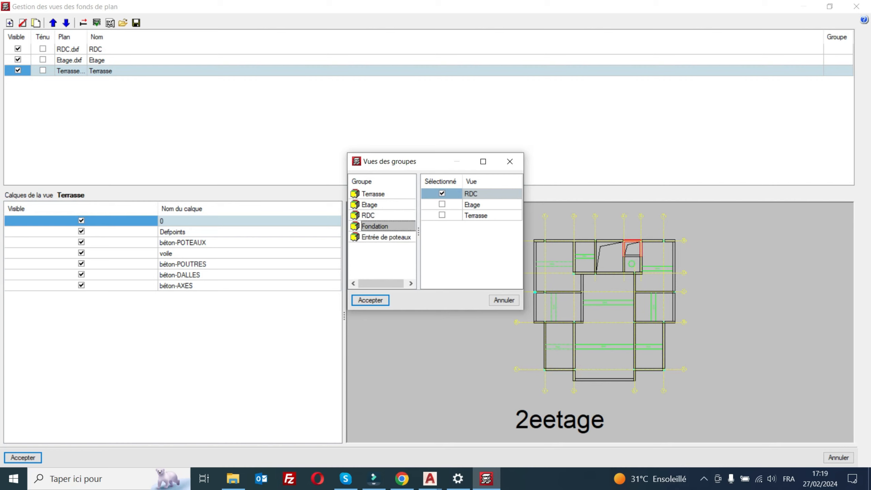
{"action": "left_click", "coordinate": [373, 193]}
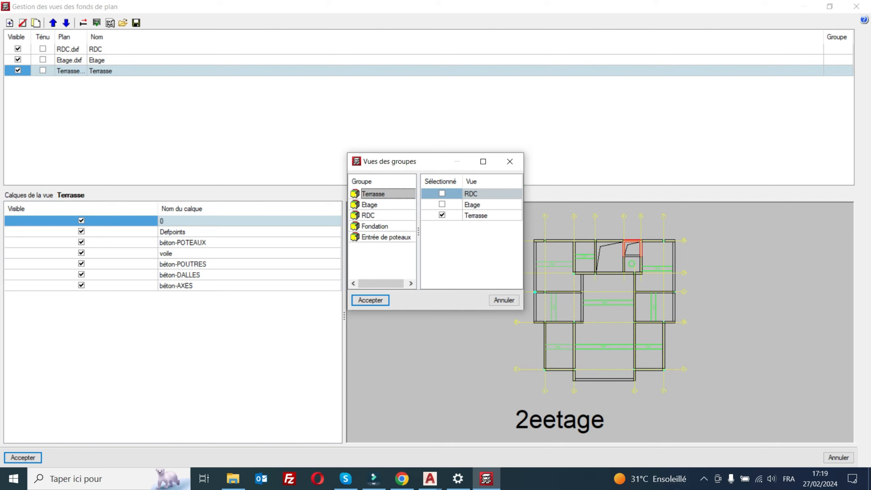
{"action": "left_click", "coordinate": [386, 237]}
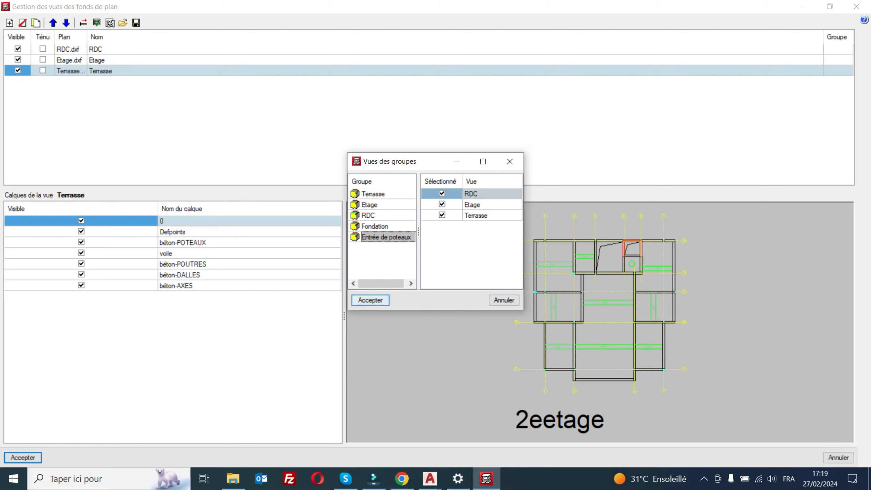
{"action": "left_click", "coordinate": [370, 299]}
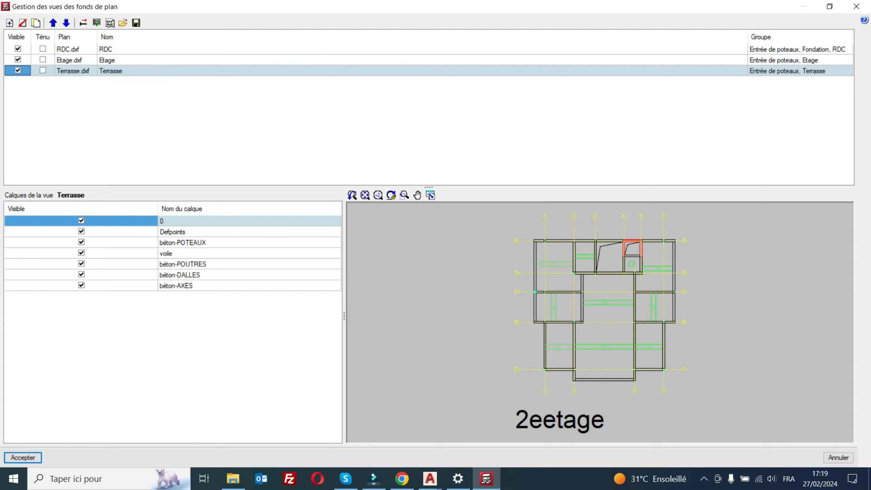
{"action": "left_click", "coordinate": [23, 457]}
{"action": "scroll", "coordinate": [337, 324], "scroll_direction": "down", "scroll_amount": 1}
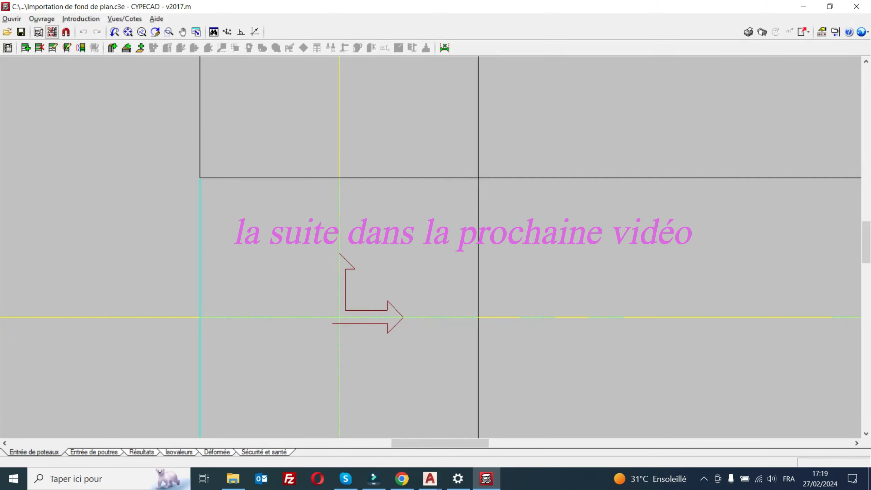